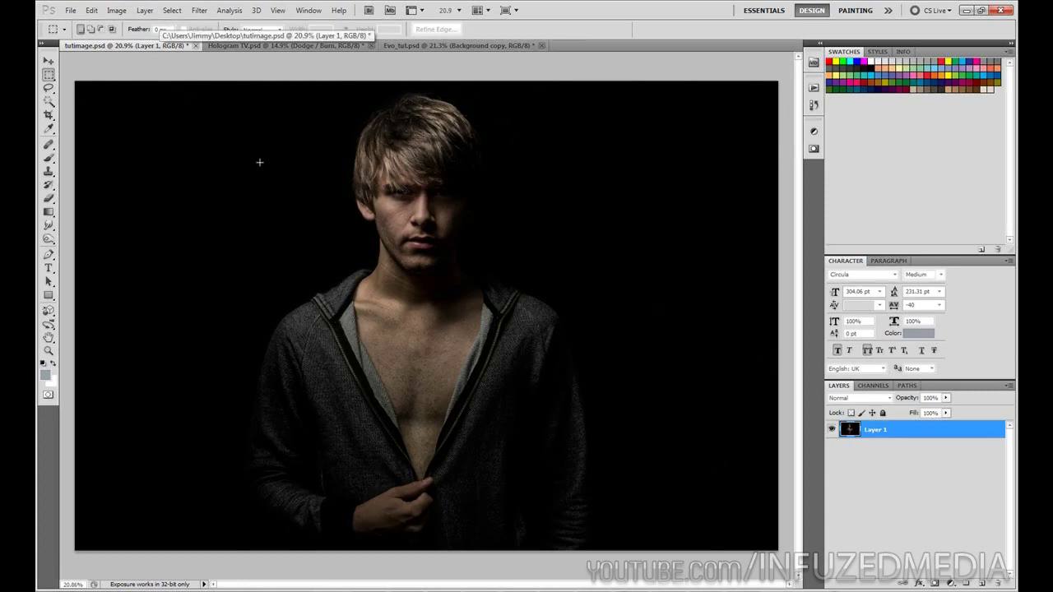
# Step: Create a new layer named Dodge in Overlay mode, filled with the Overlay-neutral 50% gray
pyautogui.click(144, 10)
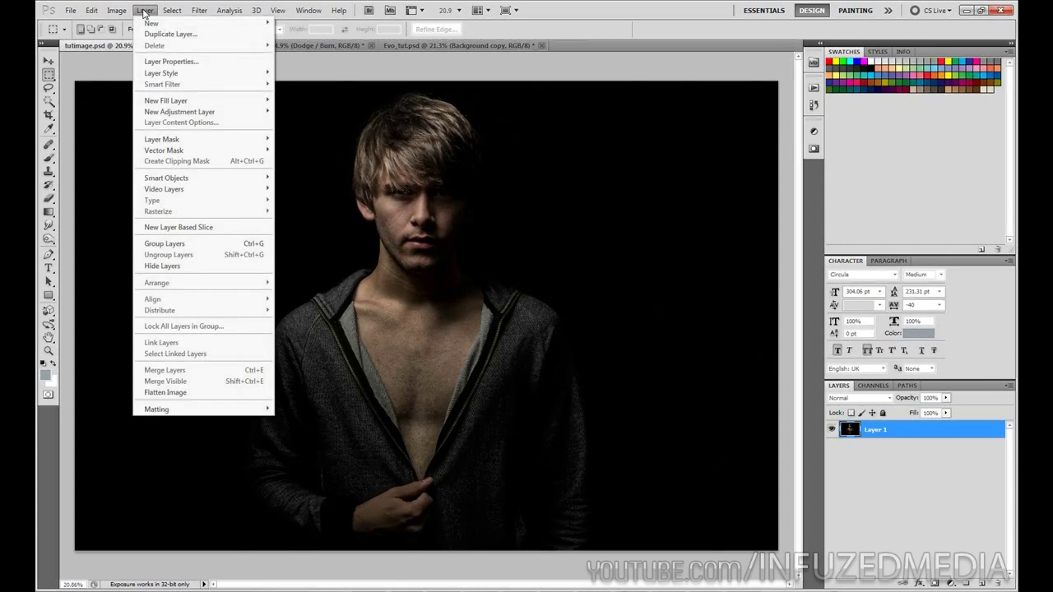
pyautogui.moveTo(148, 23)
pyautogui.click(302, 25)
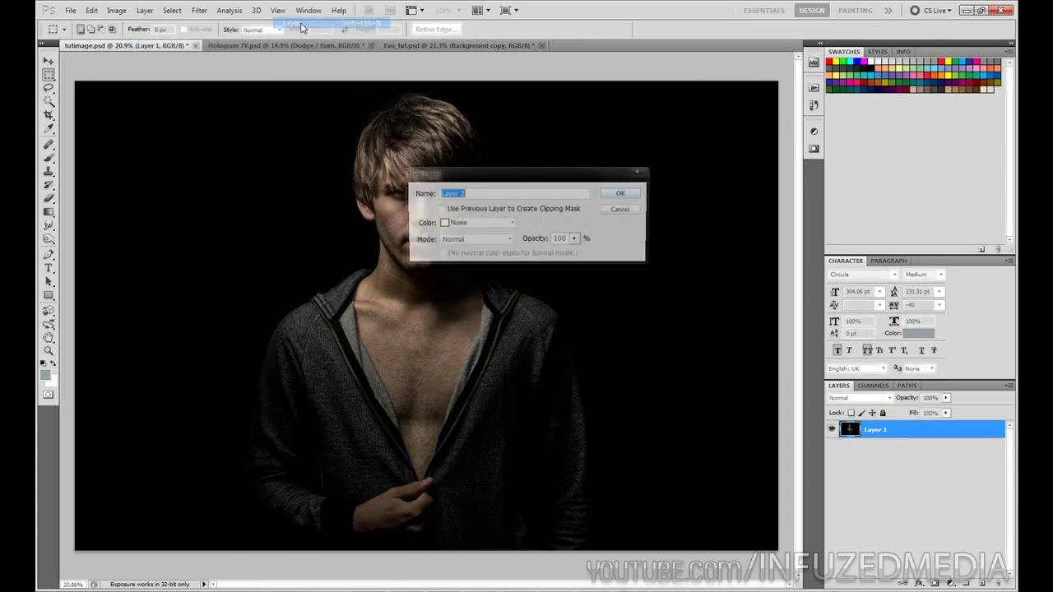
pyautogui.write('Di')
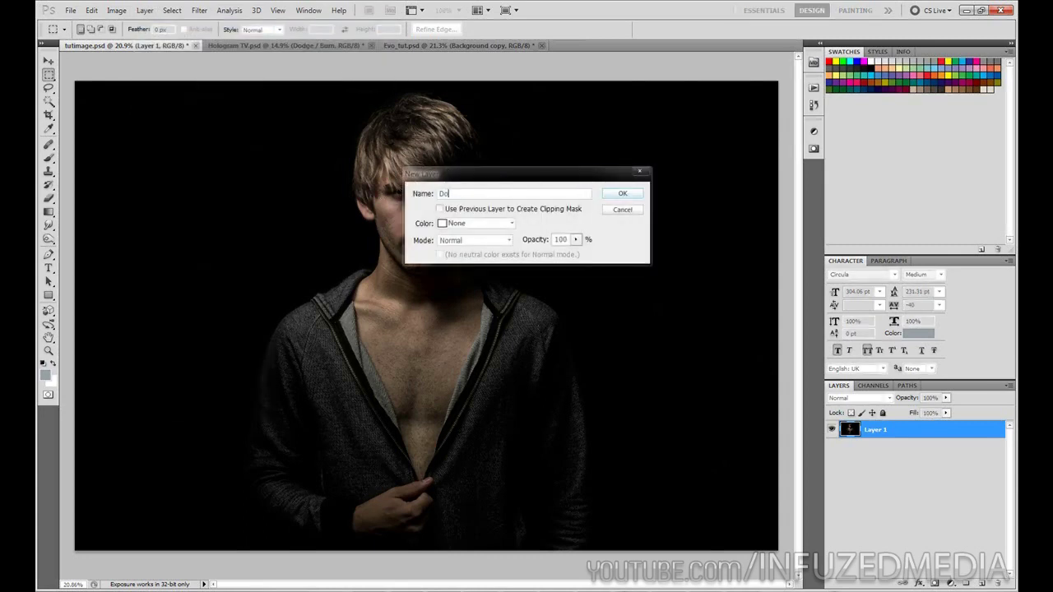
pyautogui.click(471, 240)
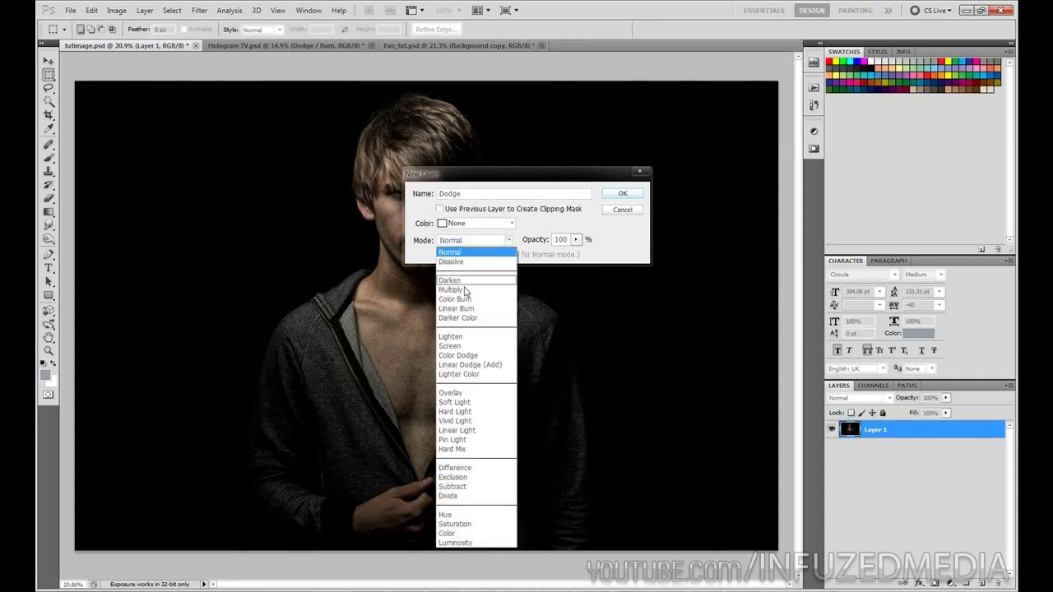
pyautogui.click(454, 387)
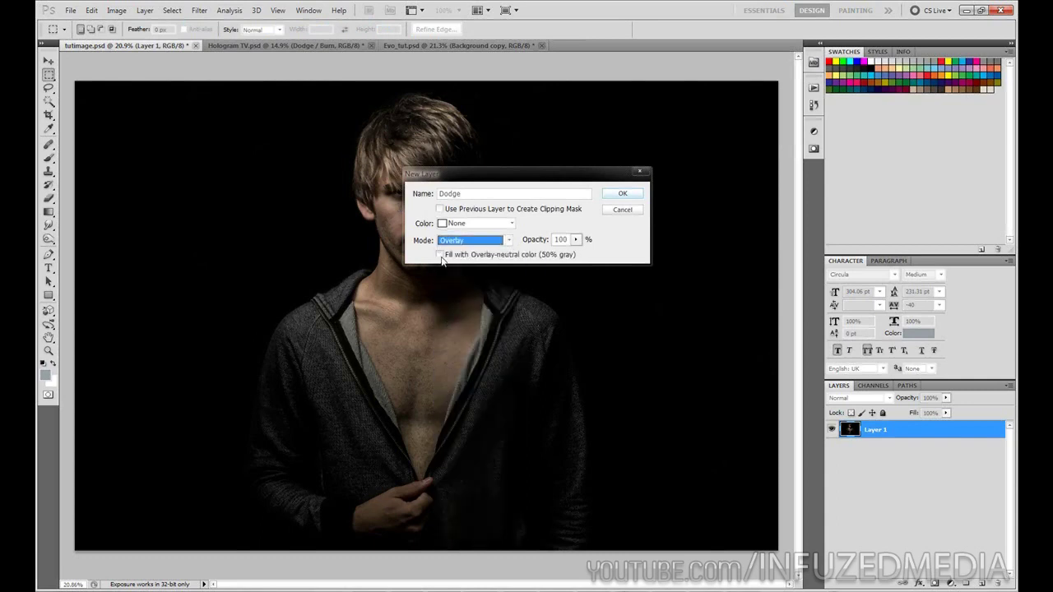
pyautogui.click(441, 255)
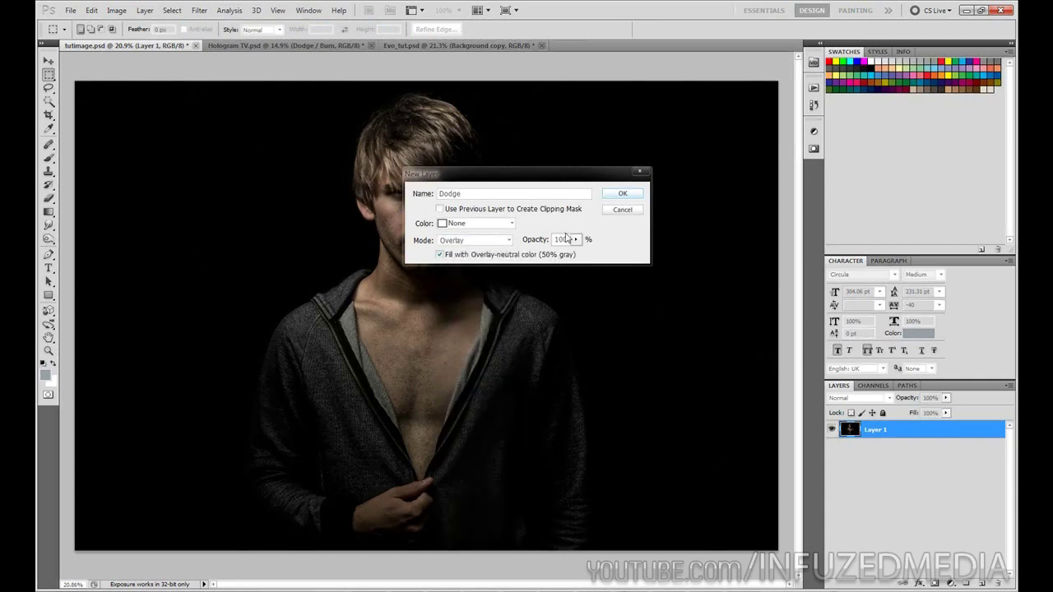
pyautogui.click(619, 195)
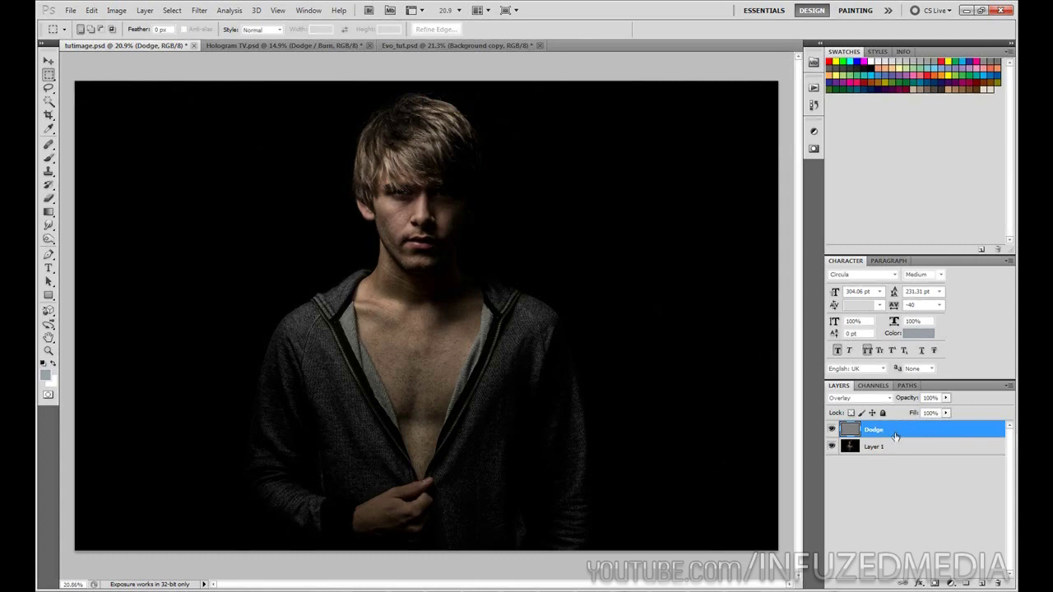
# Step: Duplicate the Dodge layer, rename the copy Burn, and hide it
pyautogui.hotkey('ctrl', 'j')
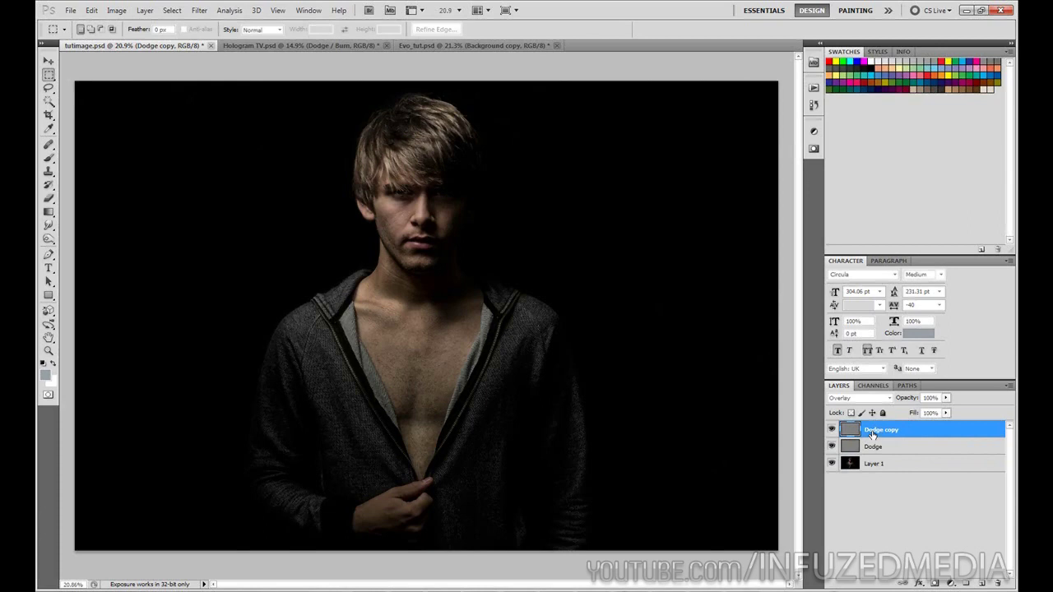
pyautogui.doubleClick(874, 434)
pyautogui.write('Burn')
pyautogui.press('Return')
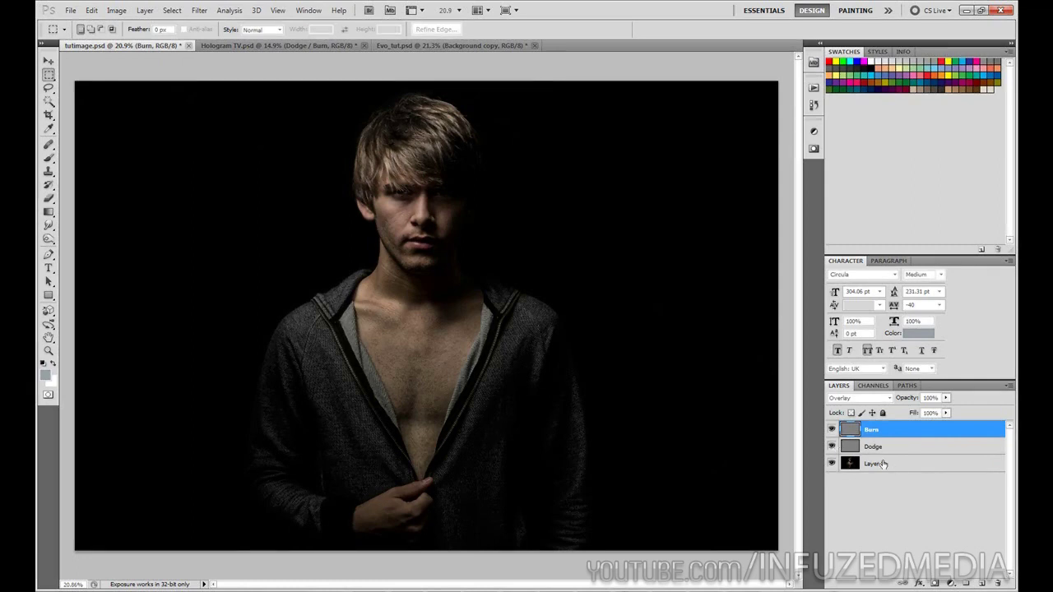
pyautogui.click(832, 429)
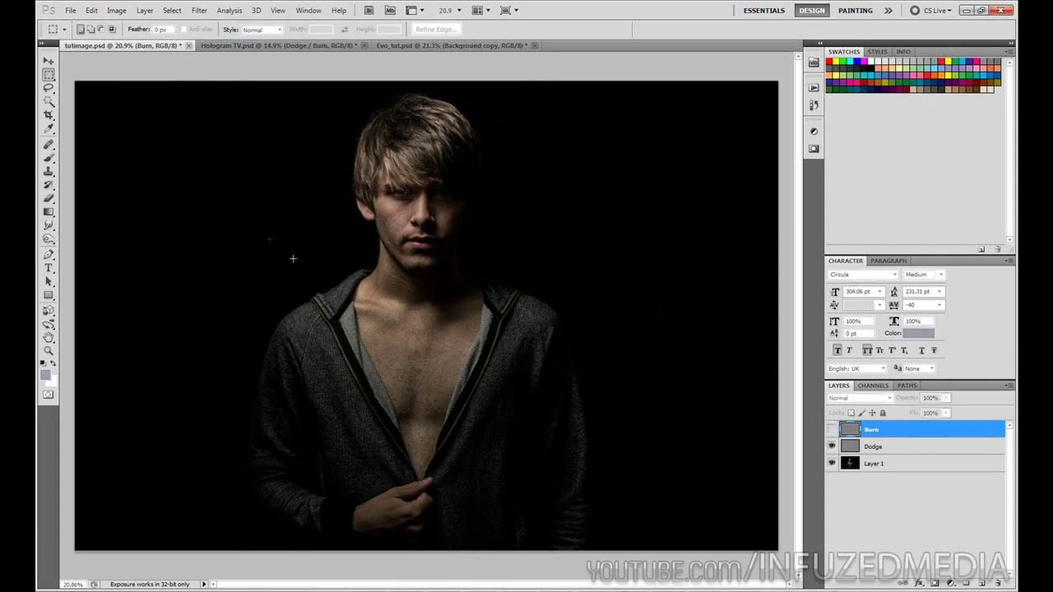
# Step: Lighten the highlights along the nose on the Dodge layer with the Dodge tool, reducing the brush size to 45
pyautogui.click(873, 446)
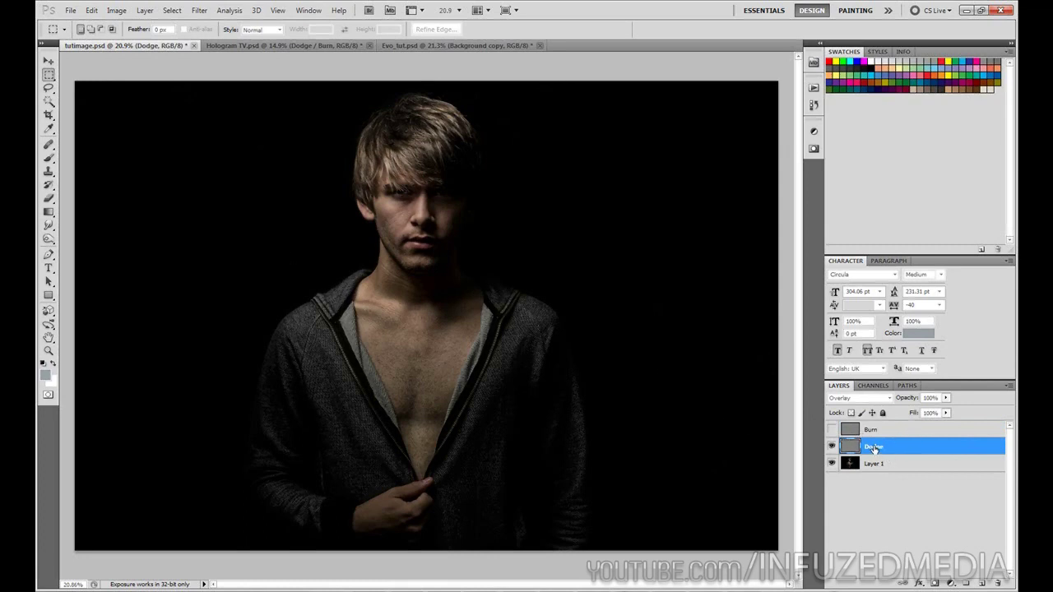
pyautogui.click(49, 238)
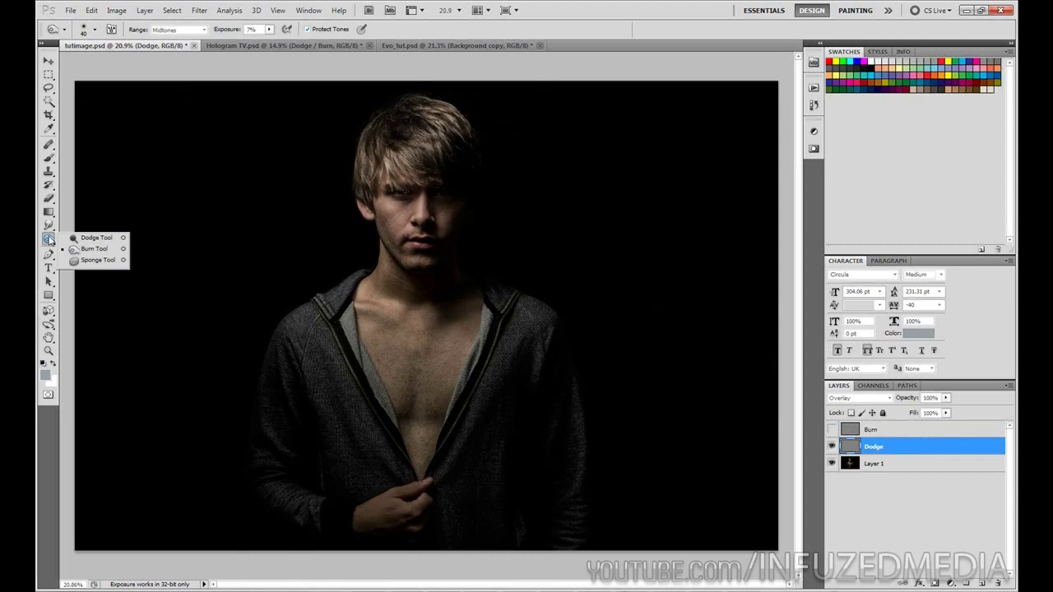
pyautogui.click(85, 239)
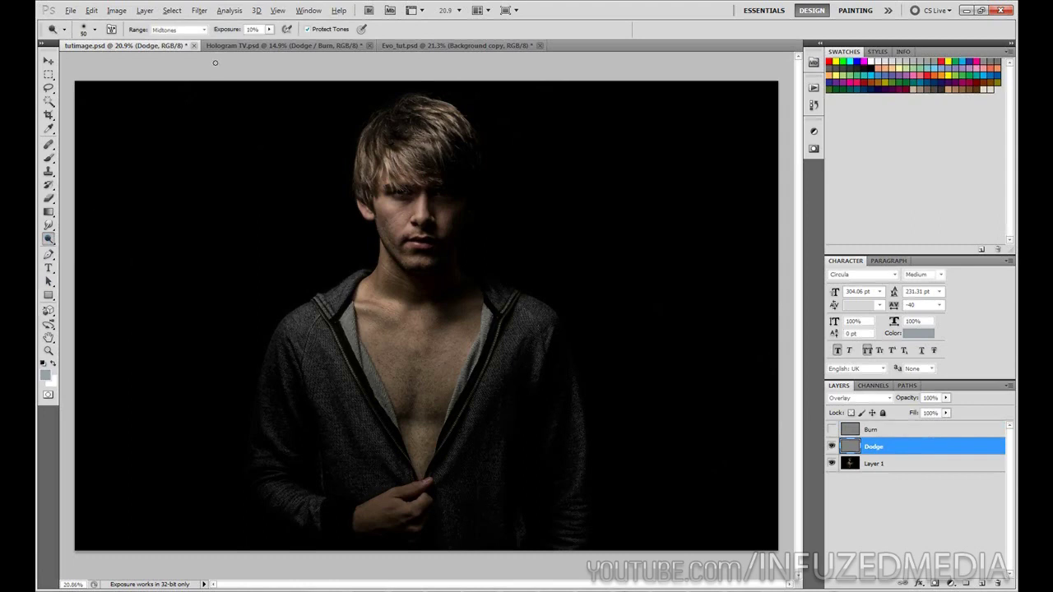
pyautogui.scroll(1, 215, 62)
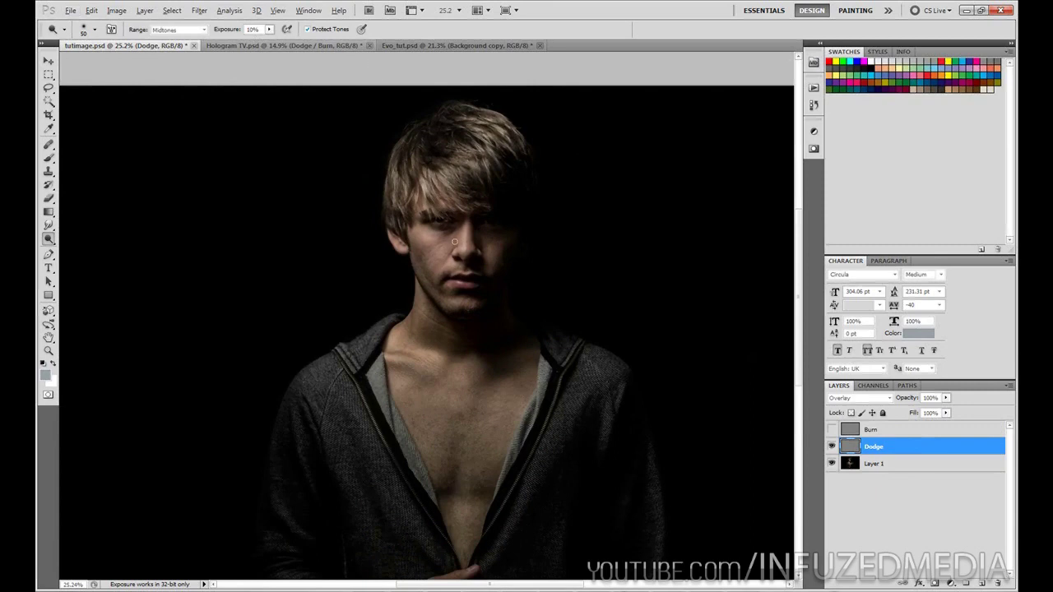
pyautogui.scroll(2, 450, 218)
pyautogui.scroll(1, 454, 241)
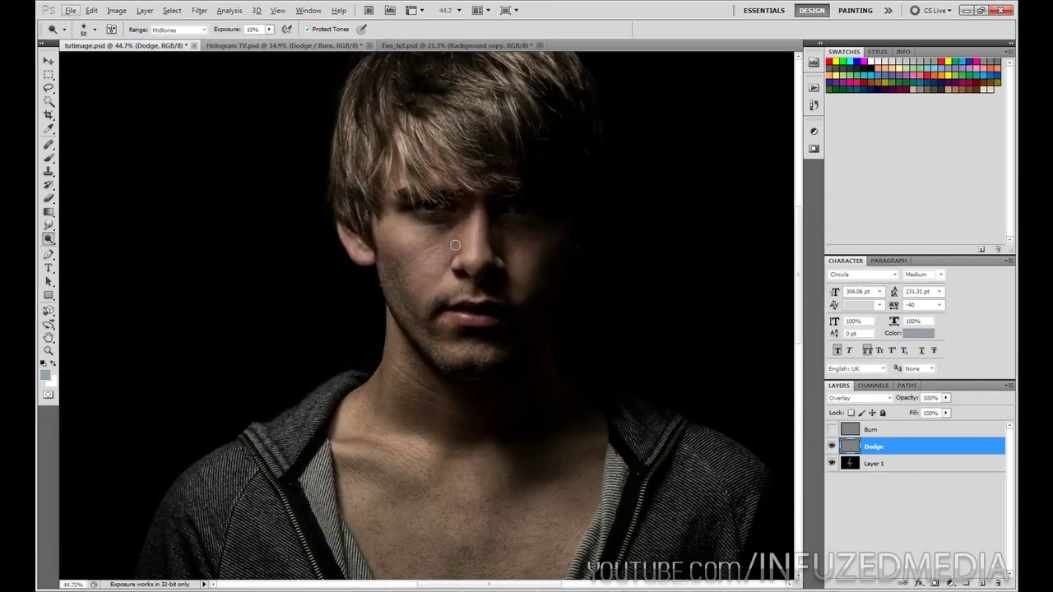
pyautogui.press(']')
pyautogui.press(']')
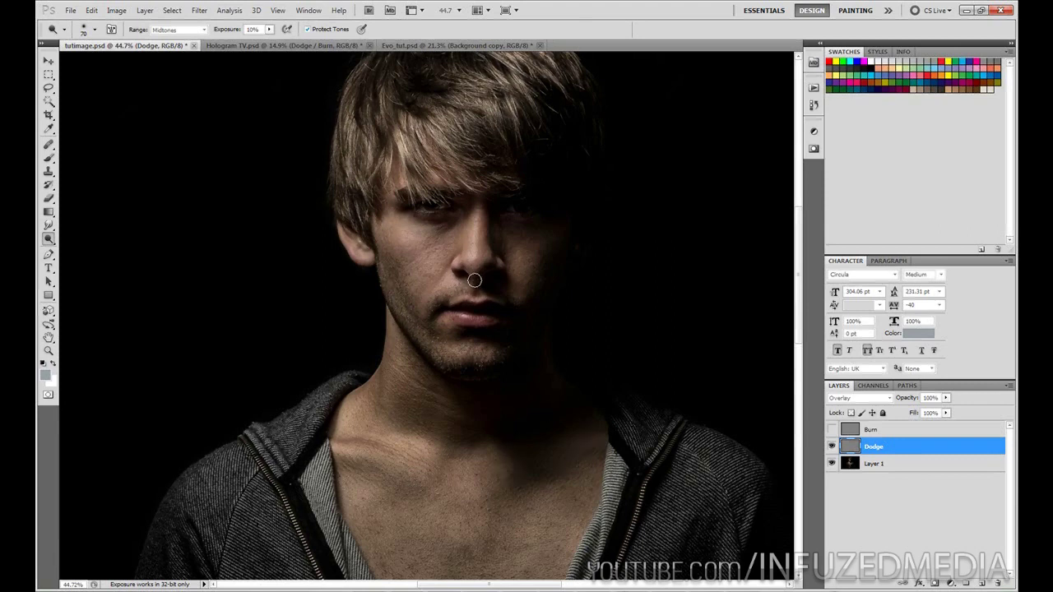
pyautogui.scroll(6, 485, 279)
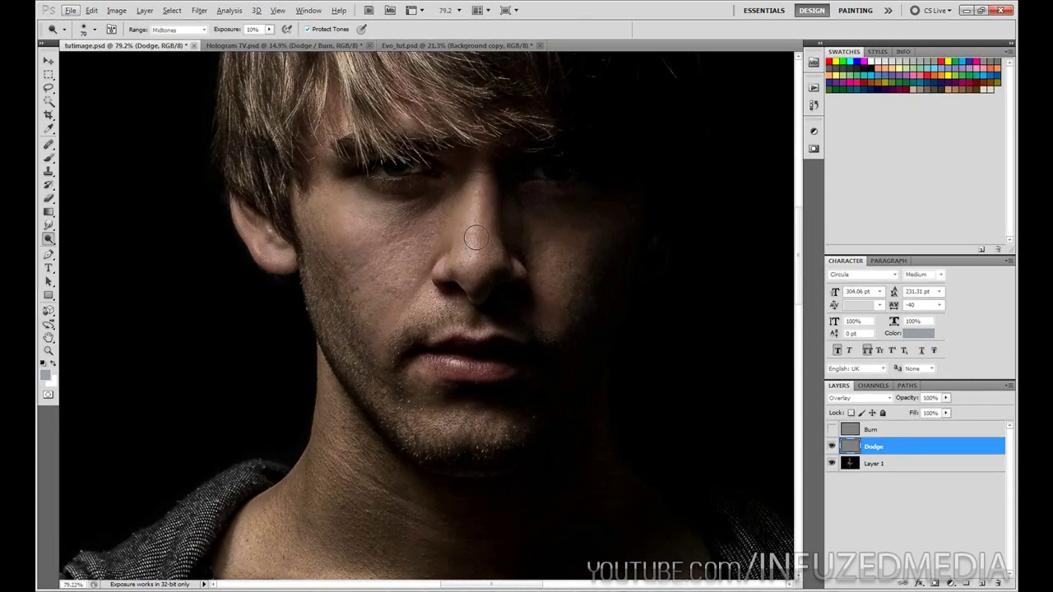
pyautogui.press('[')
pyautogui.press('[')
pyautogui.press('[')
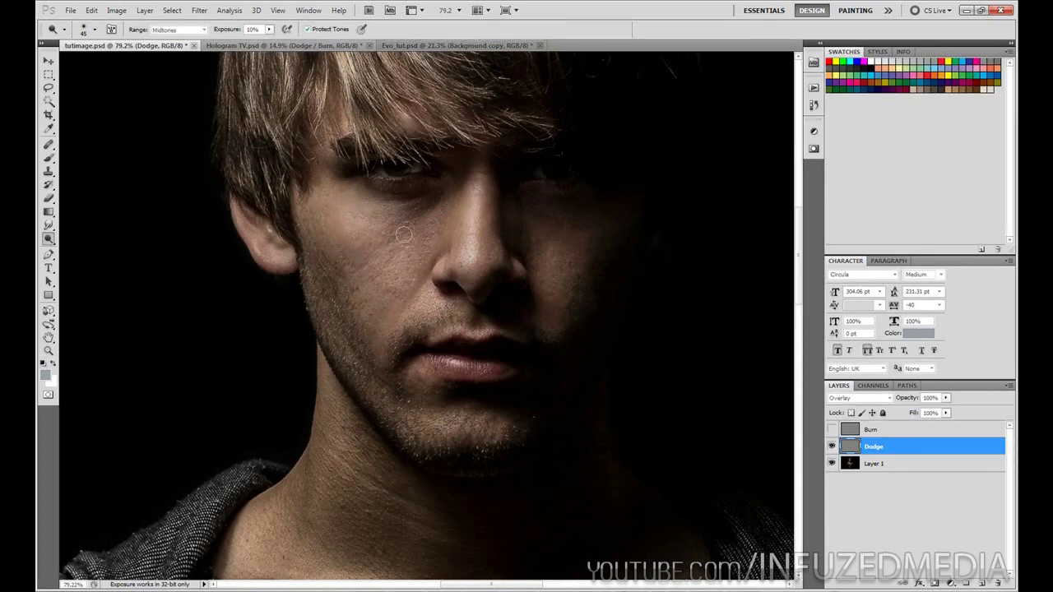
# Step: Try dodging the cheek beside the nose, and undo those strokes
pyautogui.moveTo(405, 229)
pyautogui.mouseDown()
pyautogui.moveTo(392, 274)
pyautogui.moveTo(396, 238)
pyautogui.mouseUp()
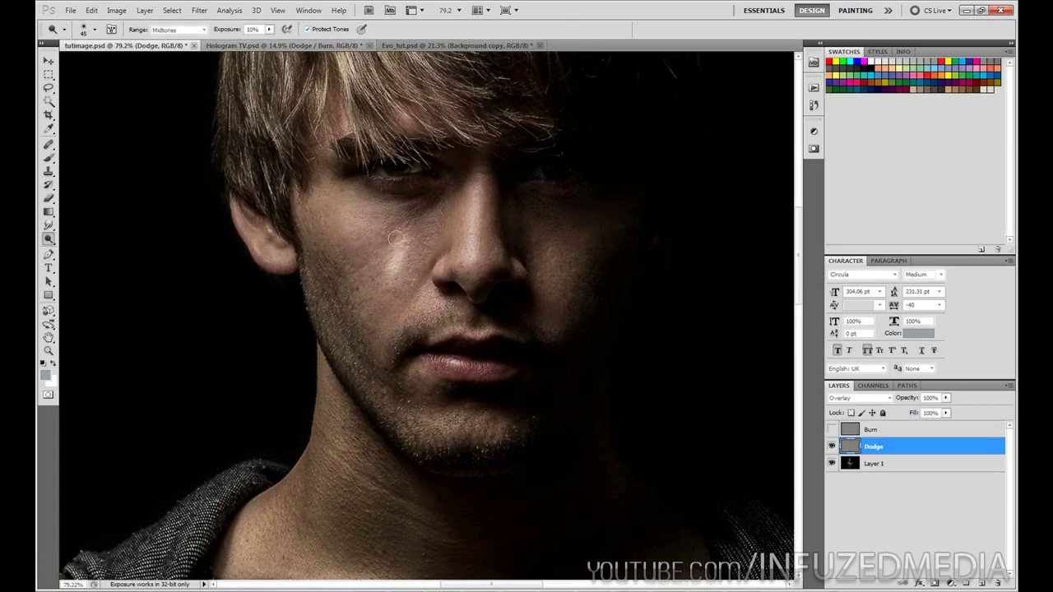
pyautogui.hotkey('ctrl', 'alt', 'z')
pyautogui.hotkey('ctrl', 'alt', 'z')
pyautogui.hotkey('ctrl', 'alt', 'z')
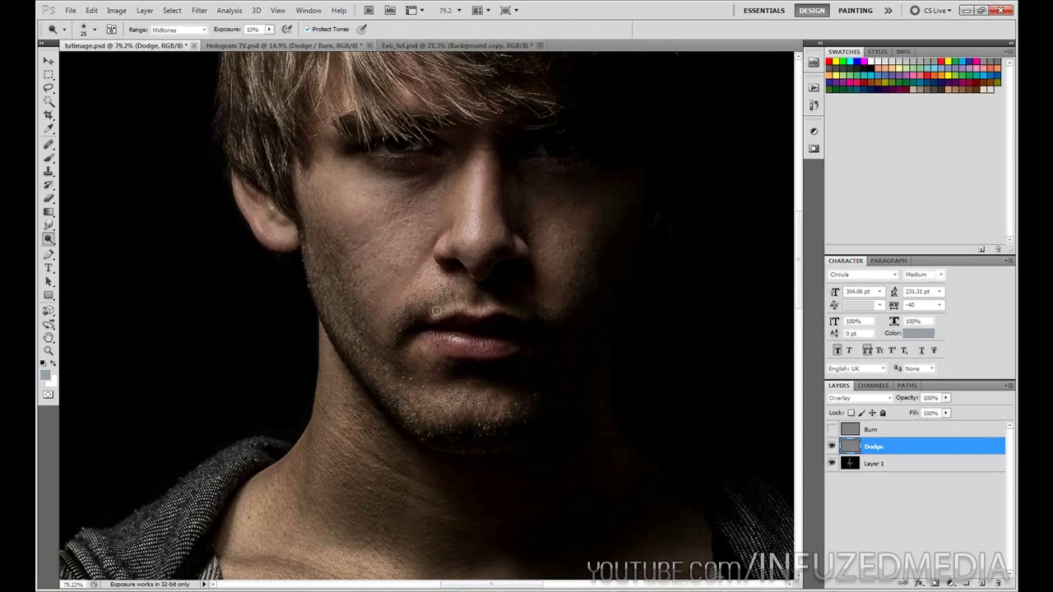
# Step: Dodge the cheekbone below the eye with a size 70 brush and lighten the chin
pyautogui.press(']')
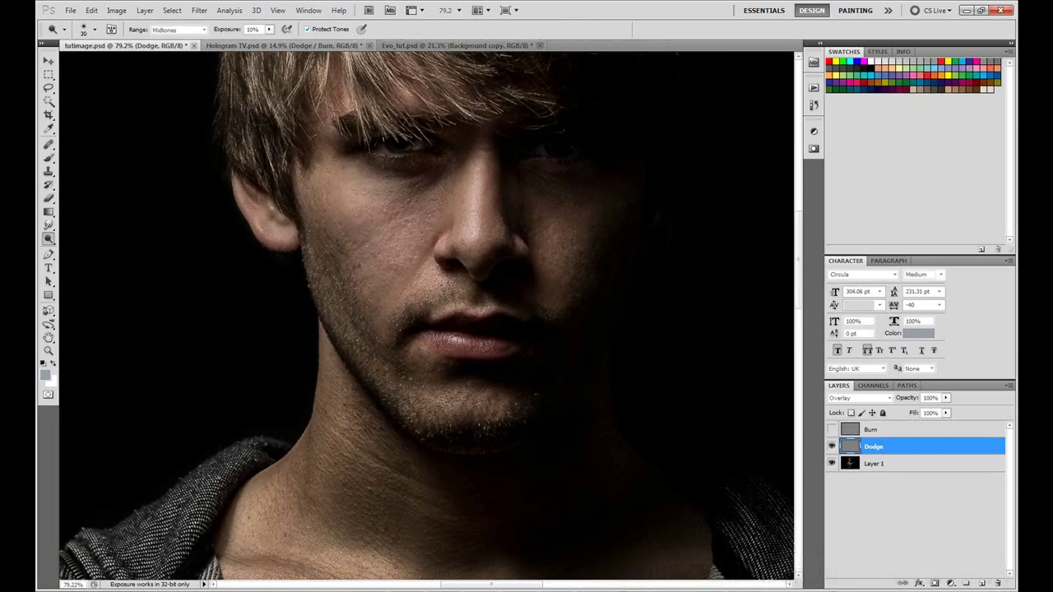
pyautogui.press(']')
pyautogui.press(']')
pyautogui.press(']')
pyautogui.moveTo(358, 185)
pyautogui.mouseDown()
pyautogui.moveTo(350, 203)
pyautogui.moveTo(369, 202)
pyautogui.moveTo(354, 196)
pyautogui.mouseUp()
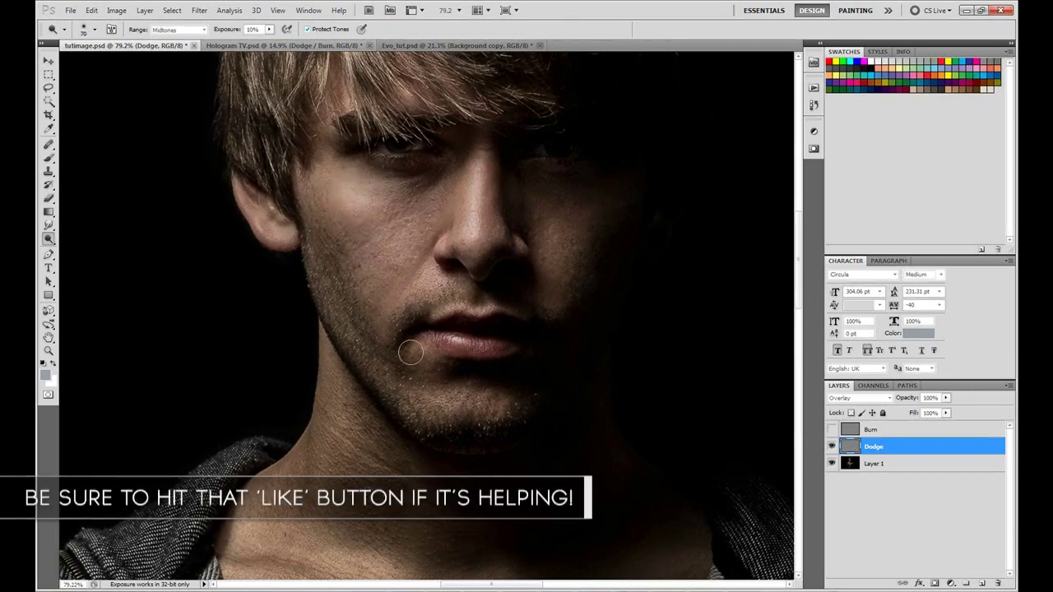
pyautogui.moveTo(499, 414)
pyautogui.mouseDown()
pyautogui.moveTo(431, 406)
pyautogui.moveTo(496, 406)
pyautogui.moveTo(446, 436)
pyautogui.mouseUp()
# Step: Dodge along the collarbone beside the hoodie's collar to brighten its highlight
pyautogui.press('space')
pyautogui.moveTo(409, 406); pyautogui.dragTo(459, 172)
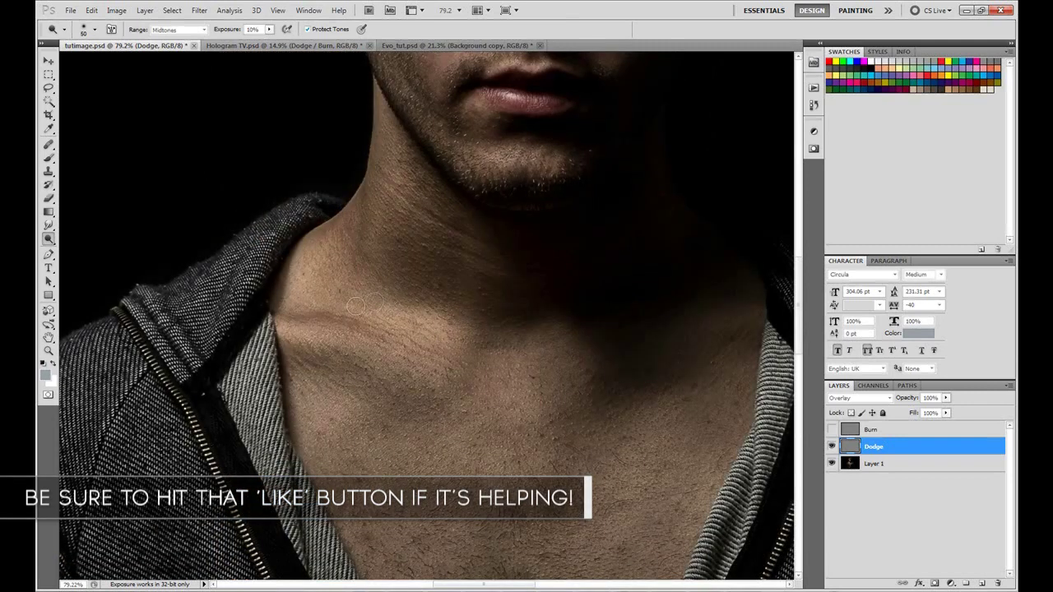
pyautogui.moveTo(289, 326)
pyautogui.mouseDown()
pyautogui.moveTo(315, 333)
pyautogui.moveTo(288, 328)
pyautogui.moveTo(311, 330)
pyautogui.moveTo(337, 312)
pyautogui.moveTo(309, 307)
pyautogui.moveTo(403, 333)
pyautogui.mouseUp()
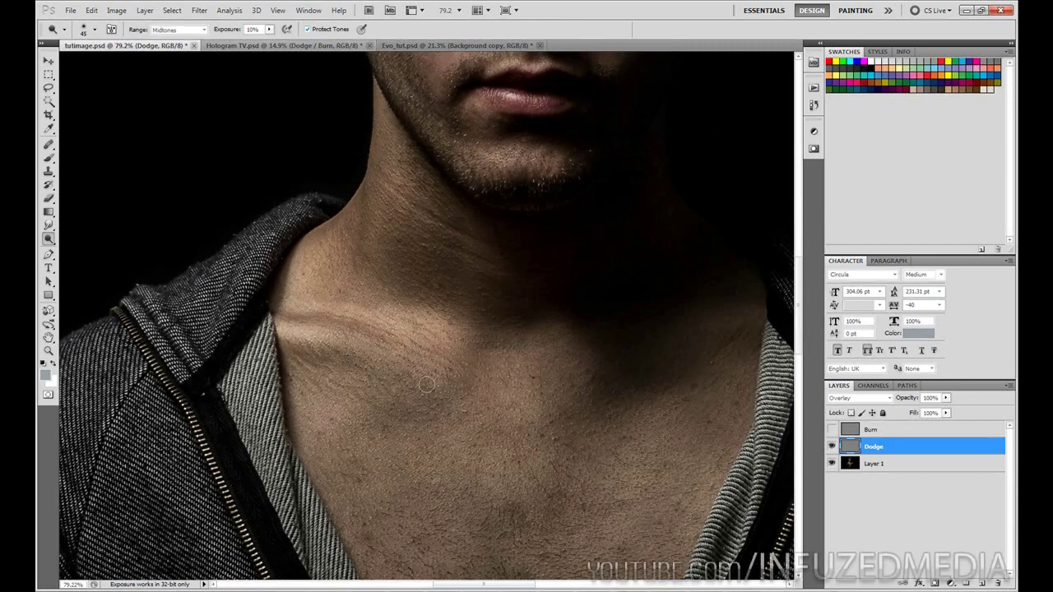
# Step: Dodge the knuckles and fingers of the hand holding the hoodie, adjusting the brush size for the smaller areas
pyautogui.moveTo(439, 281); pyautogui.dragTo(386, 98)
pyautogui.press('[')
pyautogui.press('[')
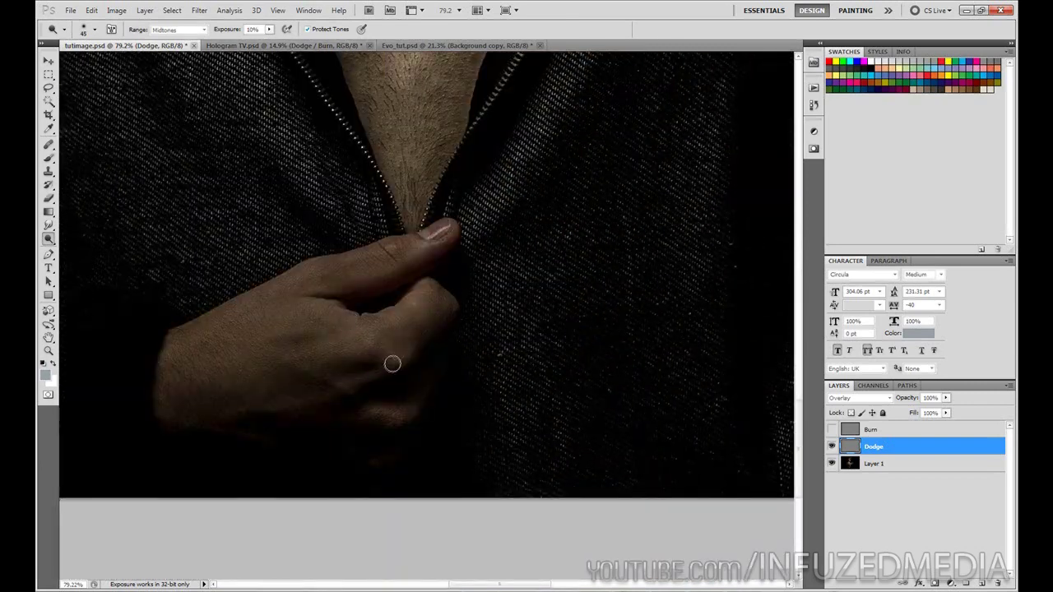
pyautogui.moveTo(383, 371)
pyautogui.mouseDown()
pyautogui.moveTo(383, 355)
pyautogui.moveTo(403, 355)
pyautogui.mouseUp()
pyautogui.moveTo(417, 412); pyautogui.dragTo(361, 413)
pyautogui.press('[')
pyautogui.press(']')
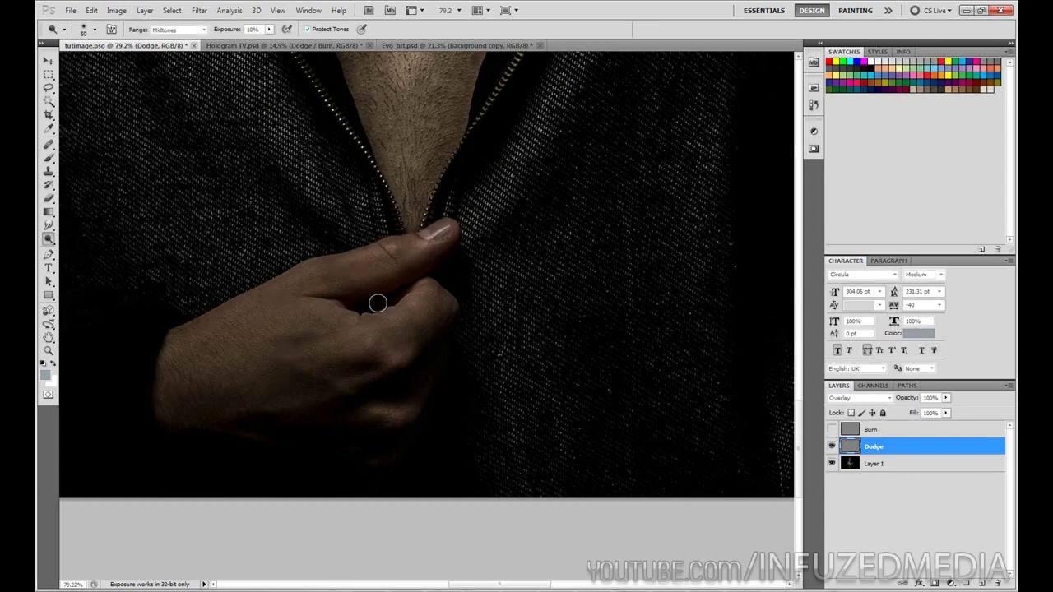
pyautogui.press('[')
pyautogui.press('[')
pyautogui.press('[')
# Step: Show and select the Burn layer and darken the shadows around the ear with the Burn tool, using a smaller brush
pyautogui.hotkey('ctrl', '-')
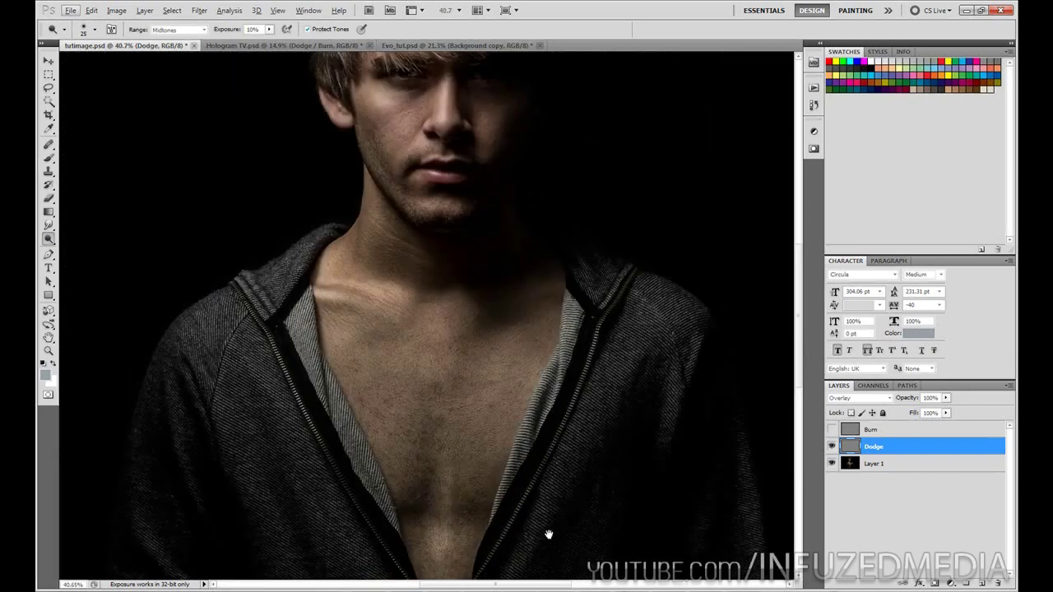
pyautogui.moveTo(549, 535); pyautogui.dragTo(546, 568)
pyautogui.click(832, 429)
pyautogui.click(855, 430)
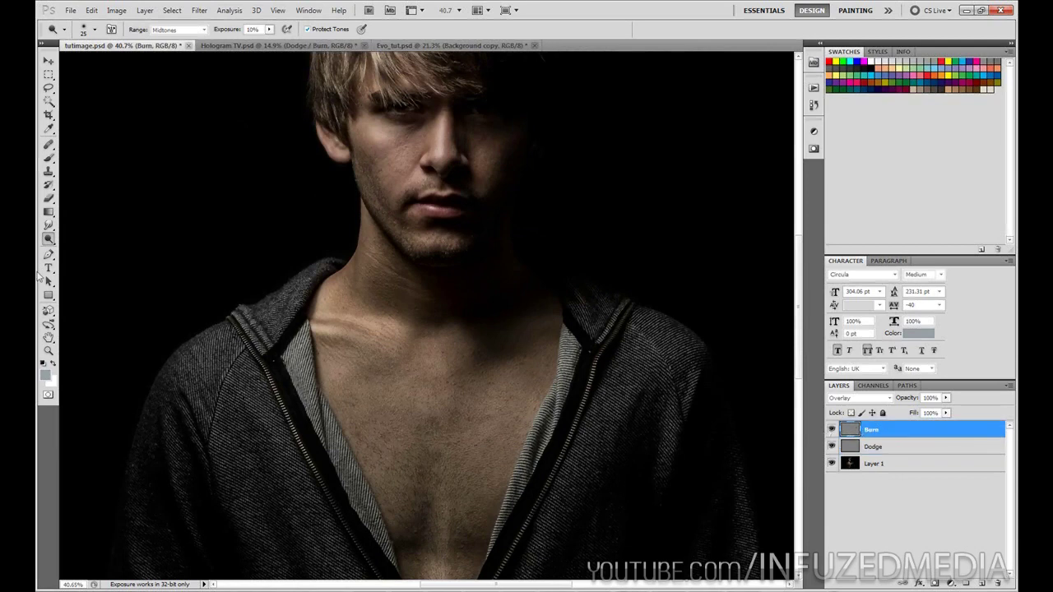
pyautogui.moveTo(47, 238); pyautogui.dragTo(117, 244)
pyautogui.scroll(2, 427, 158)
pyautogui.moveTo(447, 205); pyautogui.dragTo(441, 305)
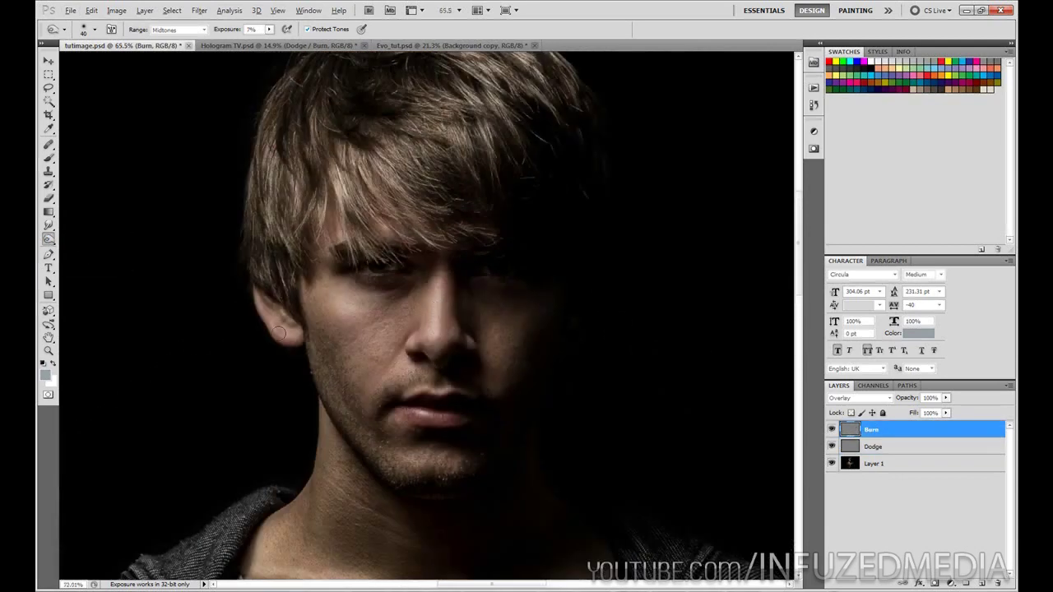
pyautogui.scroll(3, 280, 332)
pyautogui.press('[')
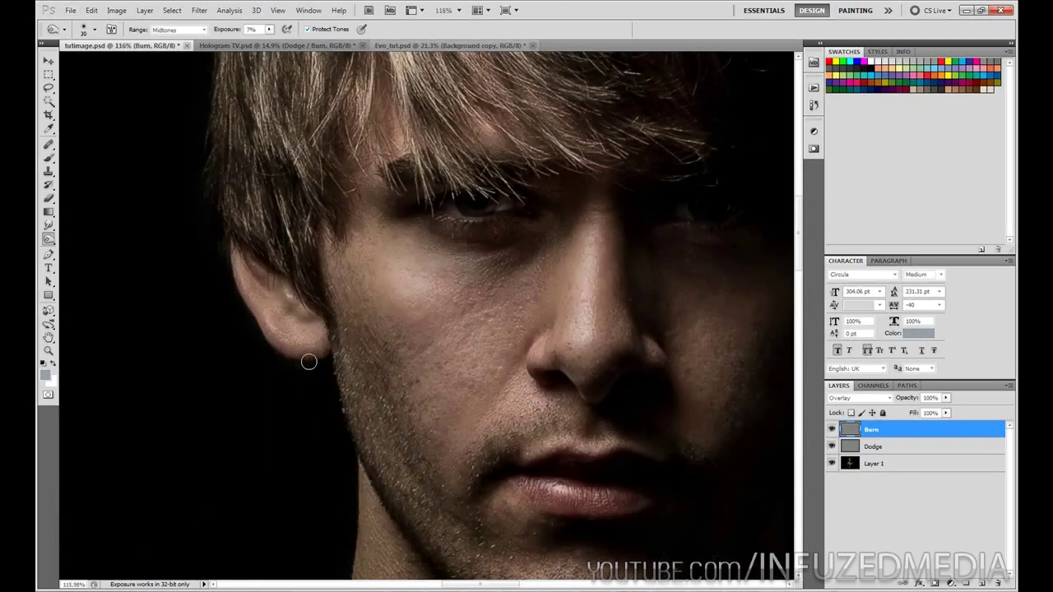
pyautogui.press('[')
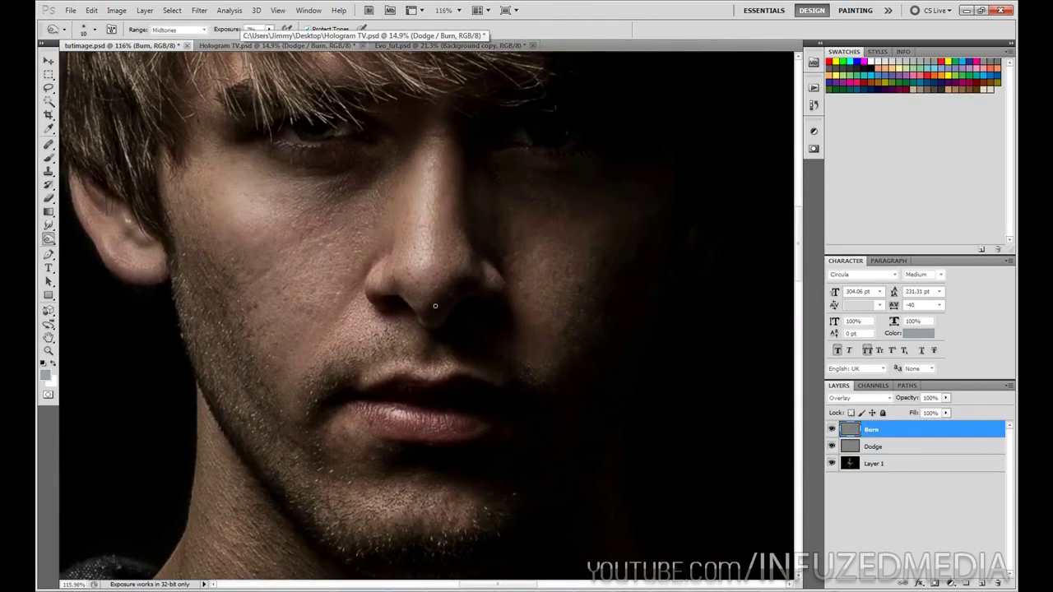
# Step: Burn the shadows around the nose and nostrils on the Burn layer, varying the brush size to fit
pyautogui.press(']')
pyautogui.click(472, 290)
pyautogui.press('[')
pyautogui.press('[')
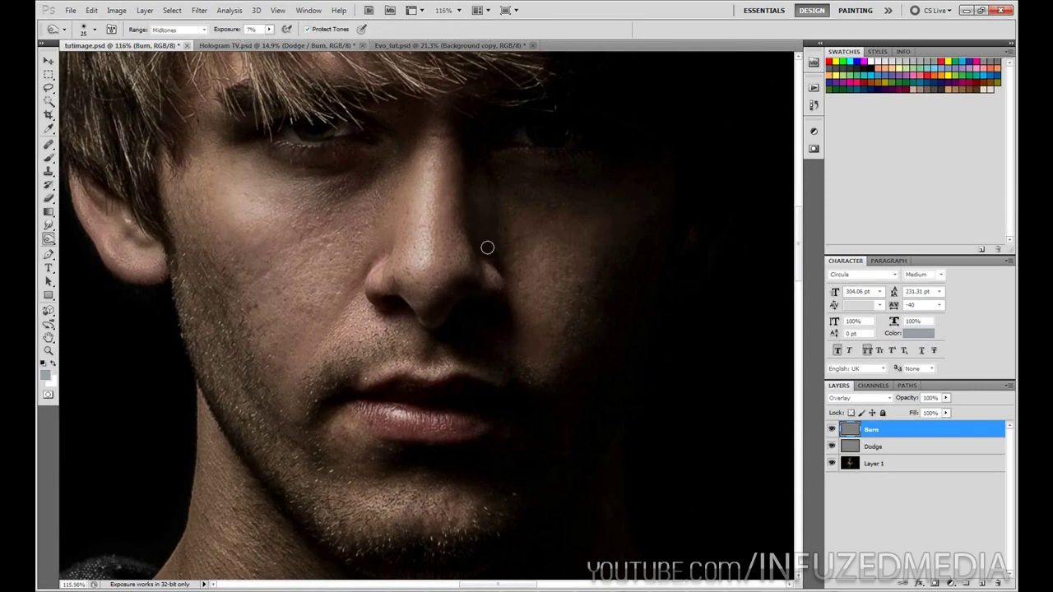
pyautogui.moveTo(386, 252)
pyautogui.mouseDown()
pyautogui.moveTo(361, 280)
pyautogui.moveTo(375, 254)
pyautogui.mouseUp()
pyautogui.press(']')
pyautogui.press('[')
pyautogui.press(']')
# Step: Burn the shadows around the corner of the mouth, reducing the brush size for the finer areas
pyautogui.moveTo(357, 330); pyautogui.dragTo(352, 130)
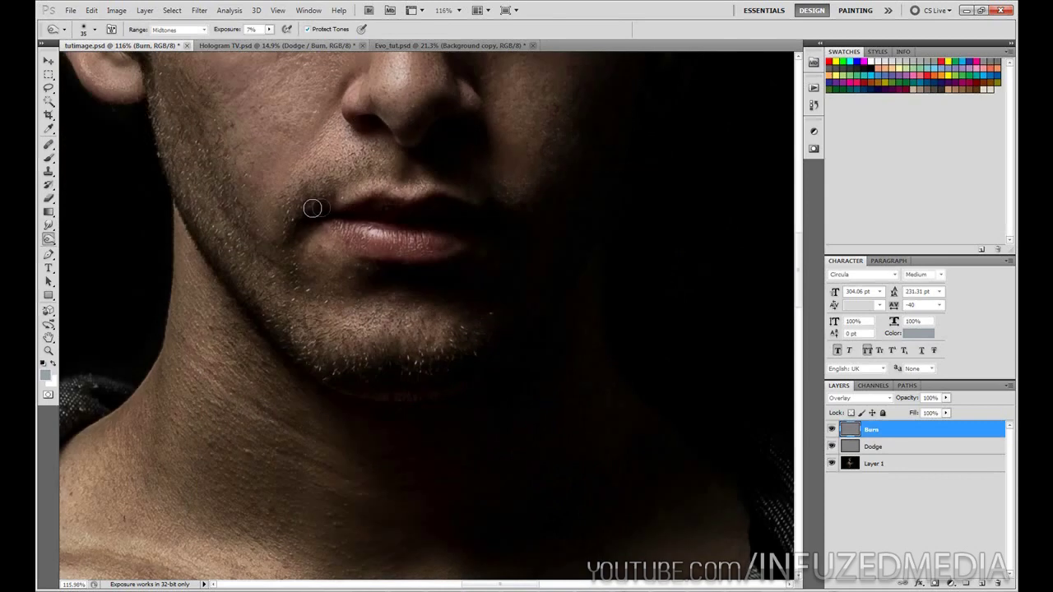
pyautogui.press('[')
pyautogui.press('[')
pyautogui.press('[')
# Step: Burn the shadow beneath the collarbone on the upper chest with an enlarged brush
pyautogui.moveTo(346, 297); pyautogui.dragTo(414, 156)
pyautogui.moveTo(498, 272); pyautogui.dragTo(502, 249)
pyautogui.moveTo(487, 315); pyautogui.dragTo(509, 222)
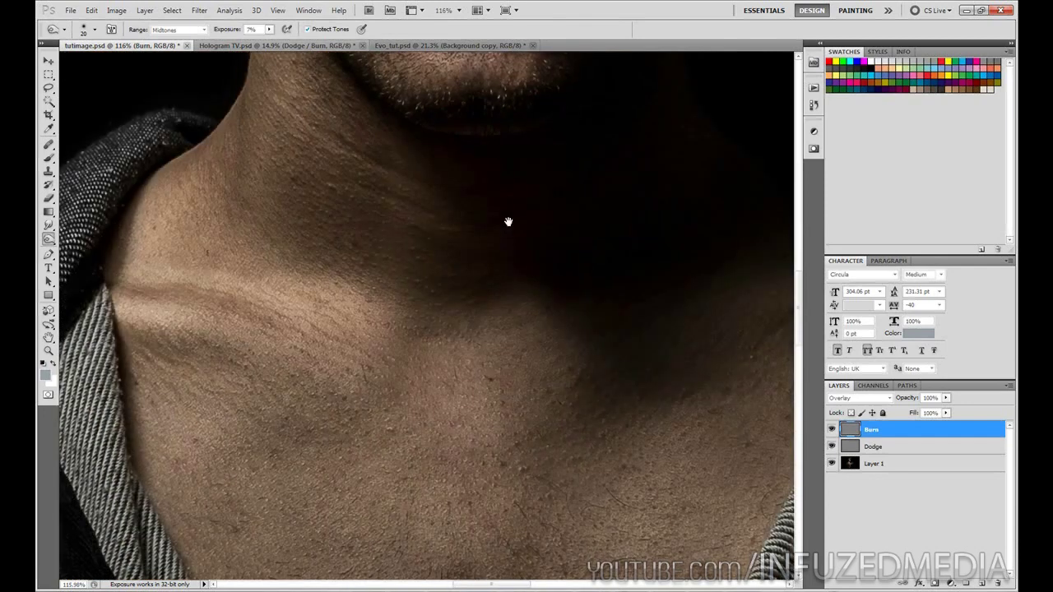
pyautogui.press(']')
pyautogui.moveTo(205, 363)
pyautogui.mouseDown()
pyautogui.moveTo(185, 284)
pyautogui.moveTo(140, 275)
pyautogui.moveTo(280, 308)
pyautogui.mouseUp()
pyautogui.scroll(-10, 419, 278)
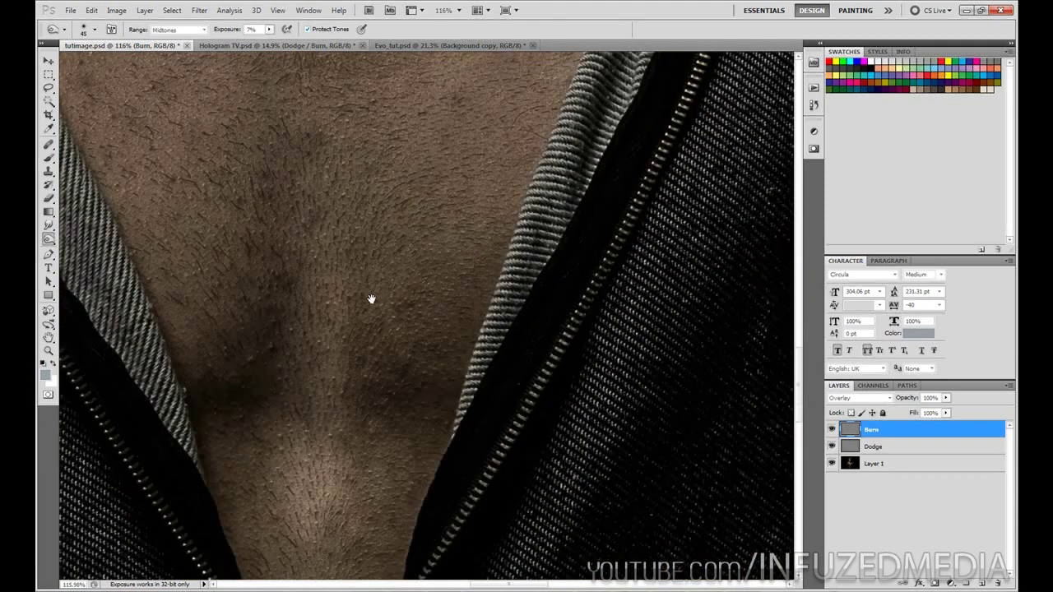
# Step: Burn the shadows across the lower chest beneath the pectoral muscles on the Burn layer
pyautogui.moveTo(228, 408)
pyautogui.mouseDown()
pyautogui.moveTo(269, 394)
pyautogui.moveTo(250, 400)
pyautogui.mouseUp()
pyautogui.scroll(-6, 419, 378)
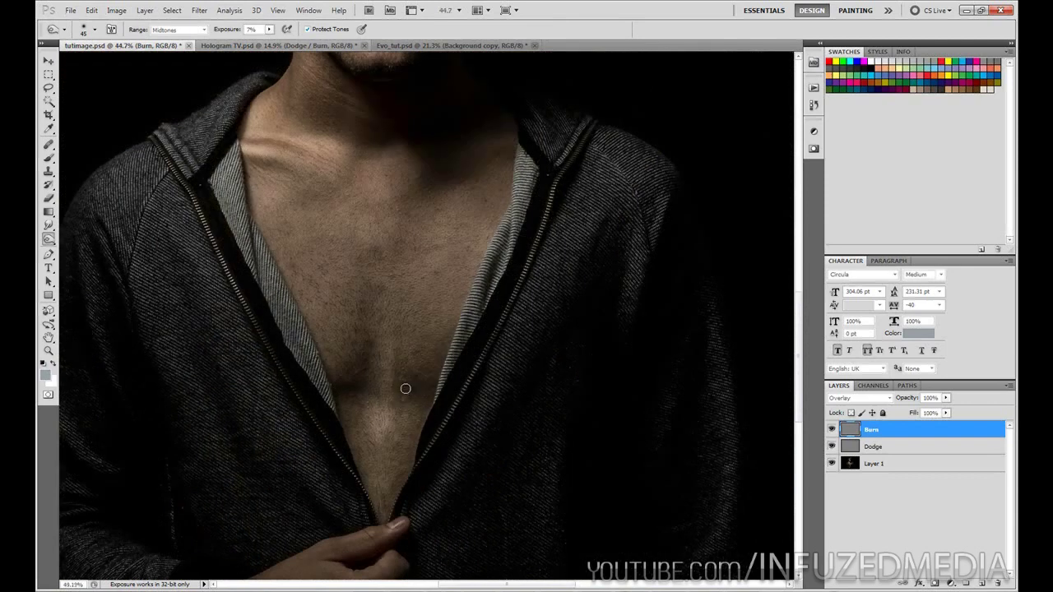
pyautogui.scroll(2, 404, 390)
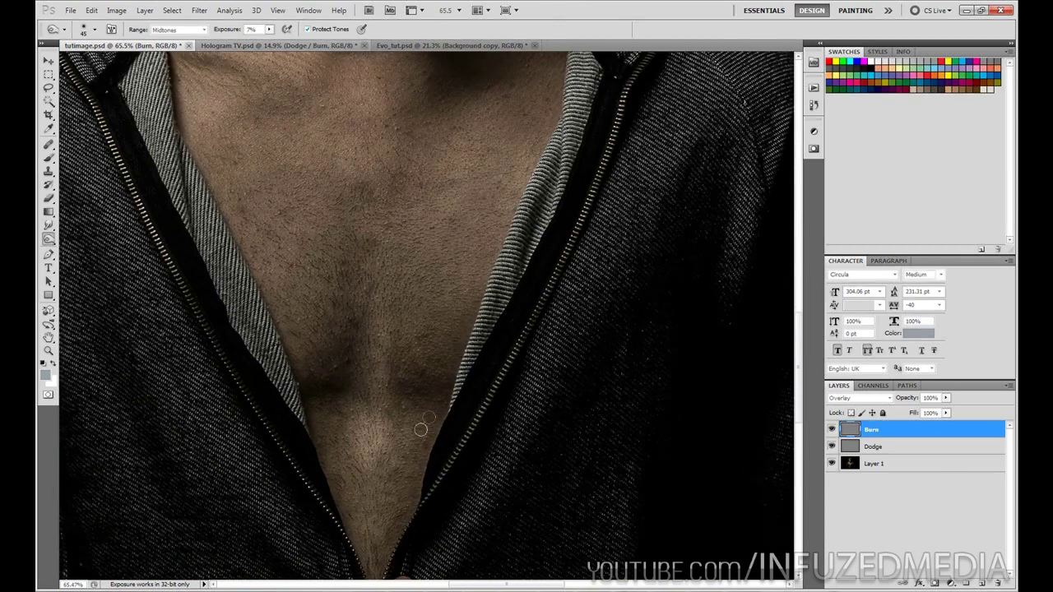
pyautogui.scroll(-4, 325, 401)
pyautogui.scroll(-2, 561, 367)
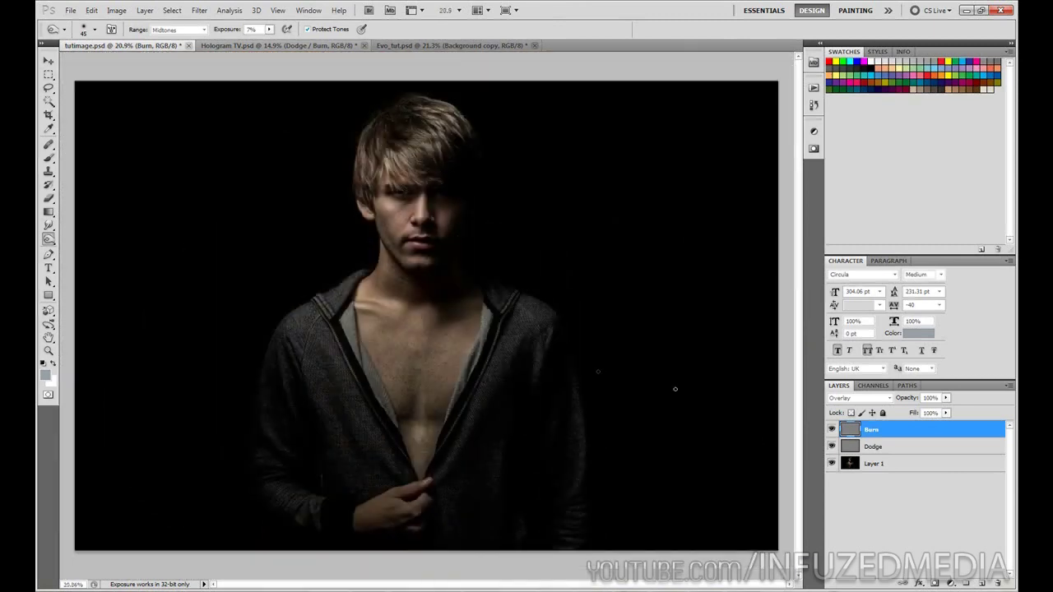
# Step: Compare the portrait with and without the Dodge and Burn layers by toggling their visibility, leaving both shown
pyautogui.click(832, 446)
pyautogui.click(832, 430)
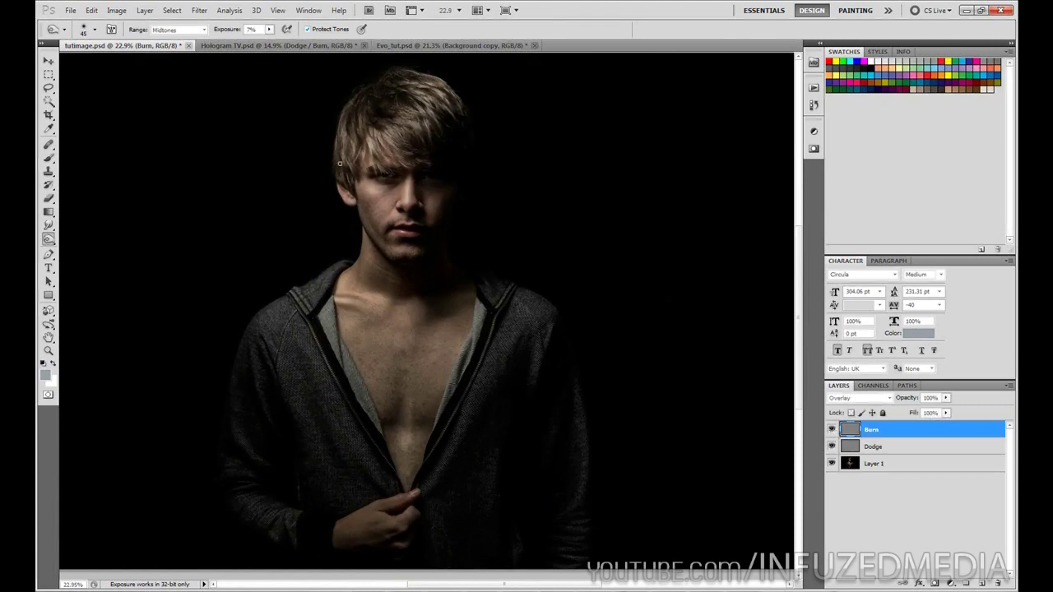
pyautogui.click(831, 429)
pyautogui.click(829, 446)
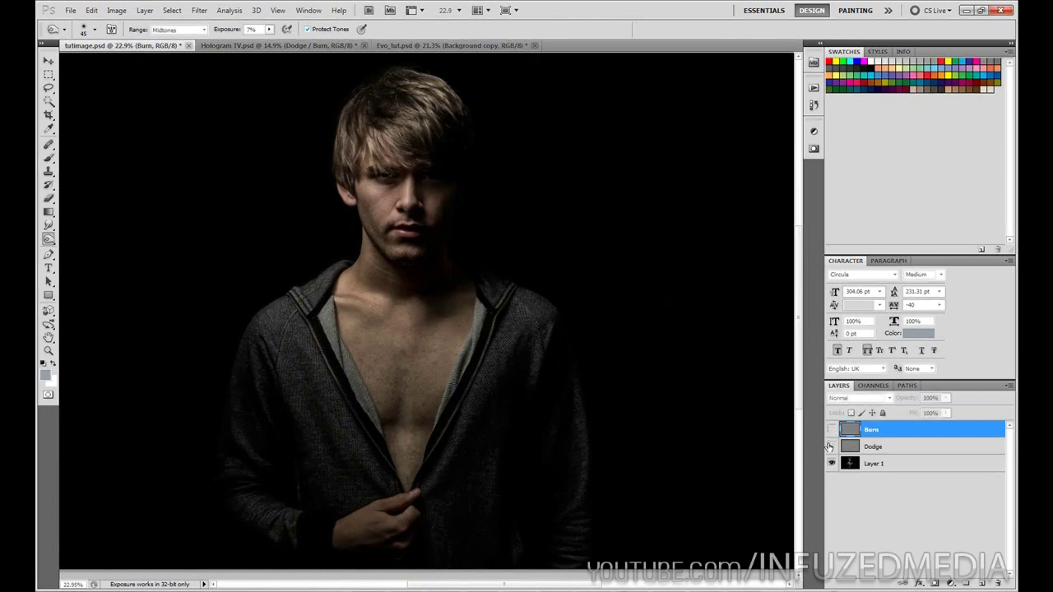
pyautogui.moveTo(830, 447); pyautogui.dragTo(829, 430)
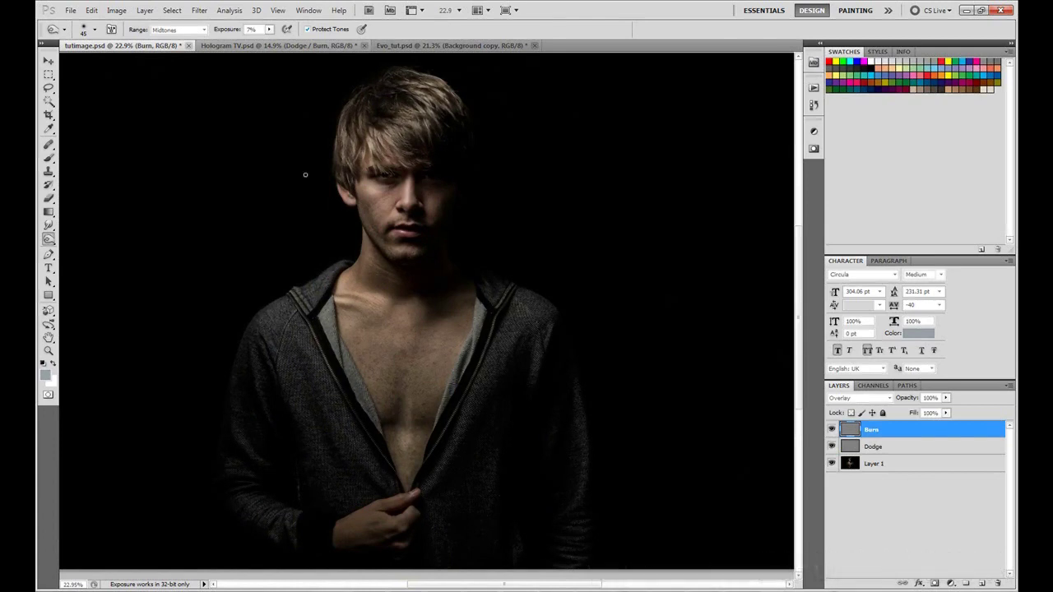
# Step: Switch to Hologram TV.psd and compare the living room image with the Dodge / Burn group hidden and shown
pyautogui.click(266, 46)
pyautogui.scroll(4, 259, 178)
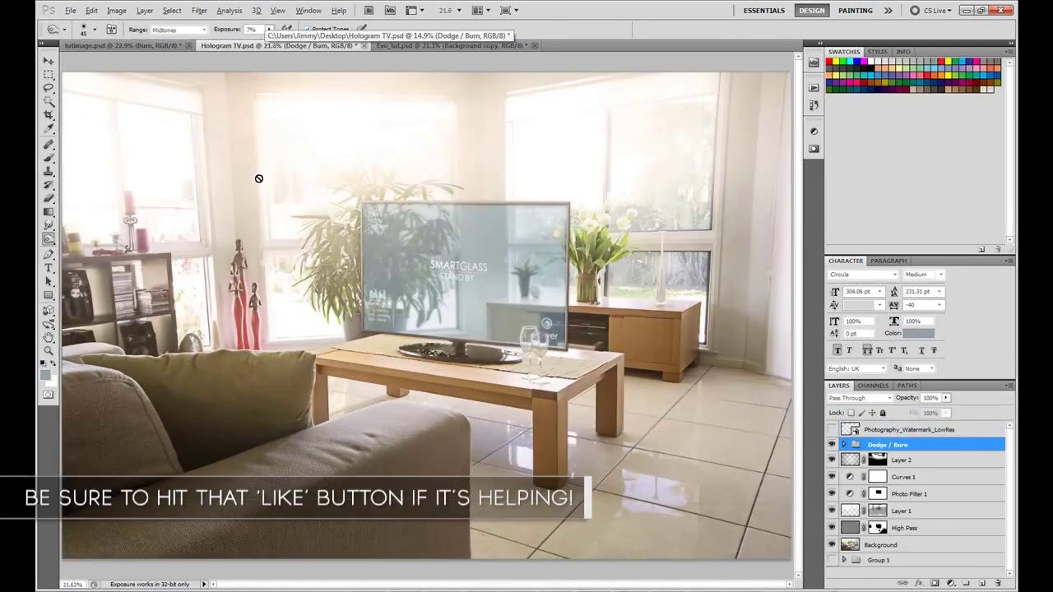
pyautogui.scroll(-1, 259, 178)
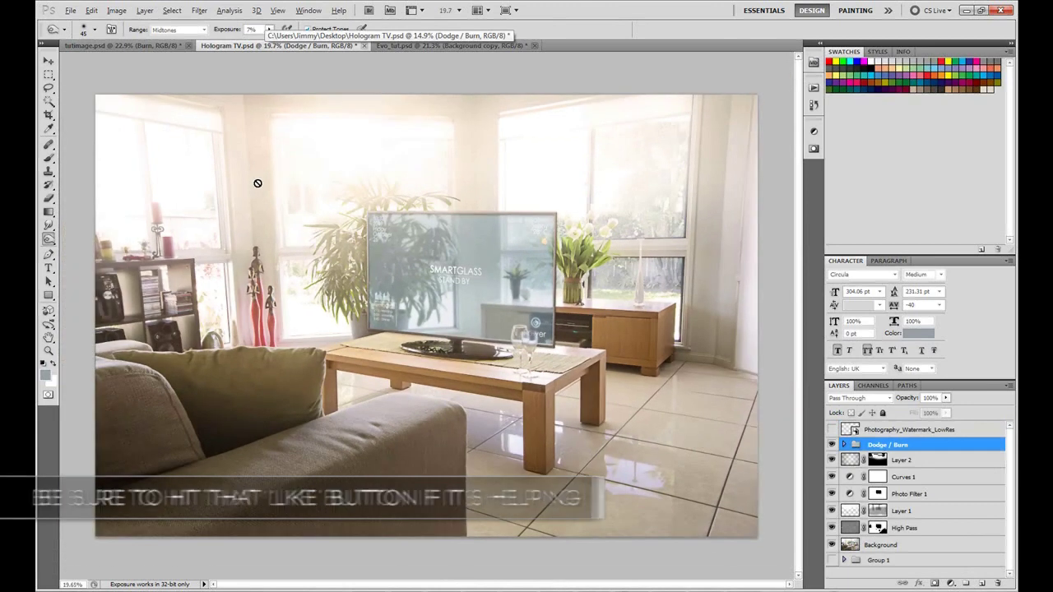
pyautogui.hotkey('ctrl', '+')
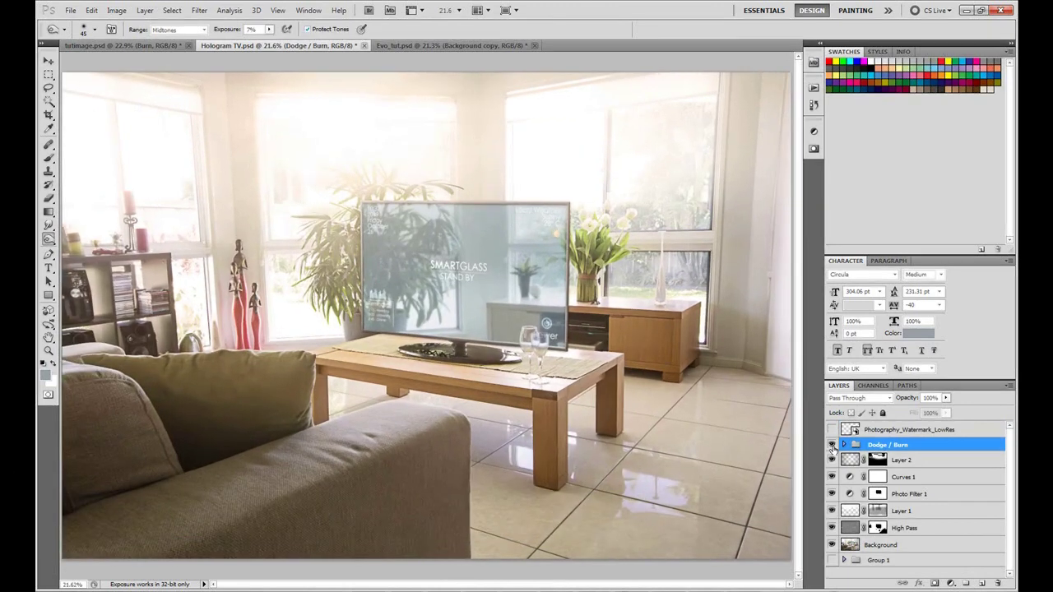
pyautogui.click(831, 445)
pyautogui.click(832, 446)
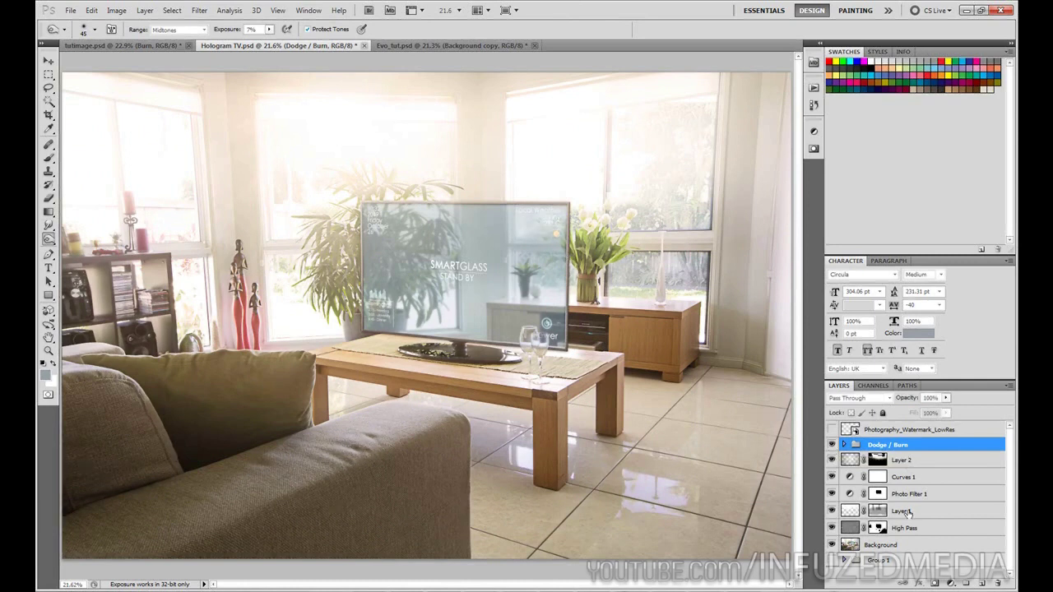
pyautogui.hotkey('ctrl', '-')
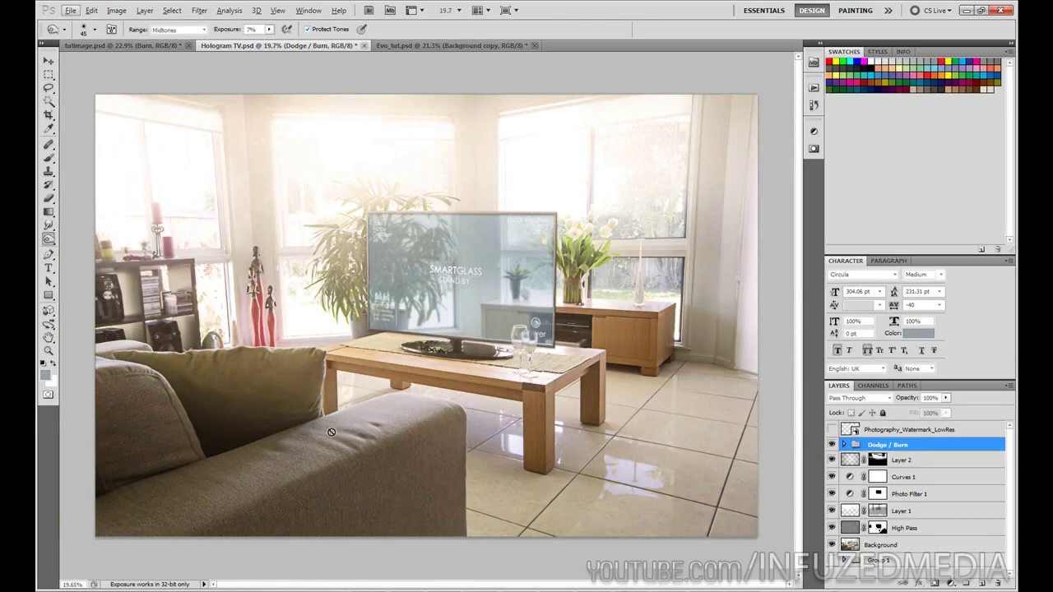
pyautogui.click(832, 444)
pyautogui.click(832, 444)
pyautogui.click(833, 445)
pyautogui.click(833, 445)
pyautogui.click(833, 445)
pyautogui.click(832, 445)
# Step: Examine the tulips and glass vase up close with the Dodge / Burn group hidden and shown
pyautogui.scroll(9, 592, 292)
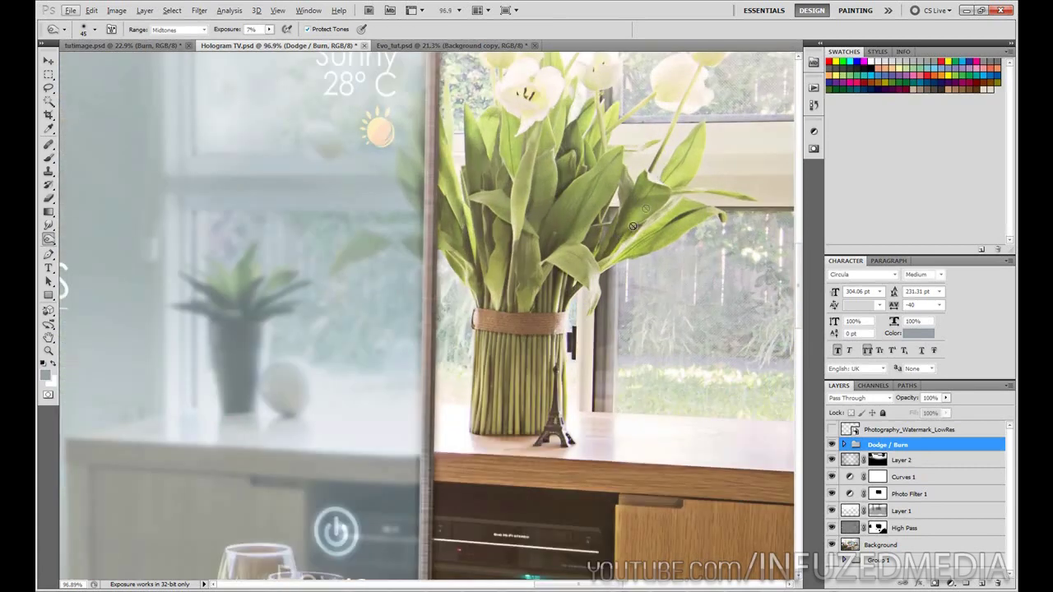
pyautogui.moveTo(633, 225); pyautogui.dragTo(510, 278)
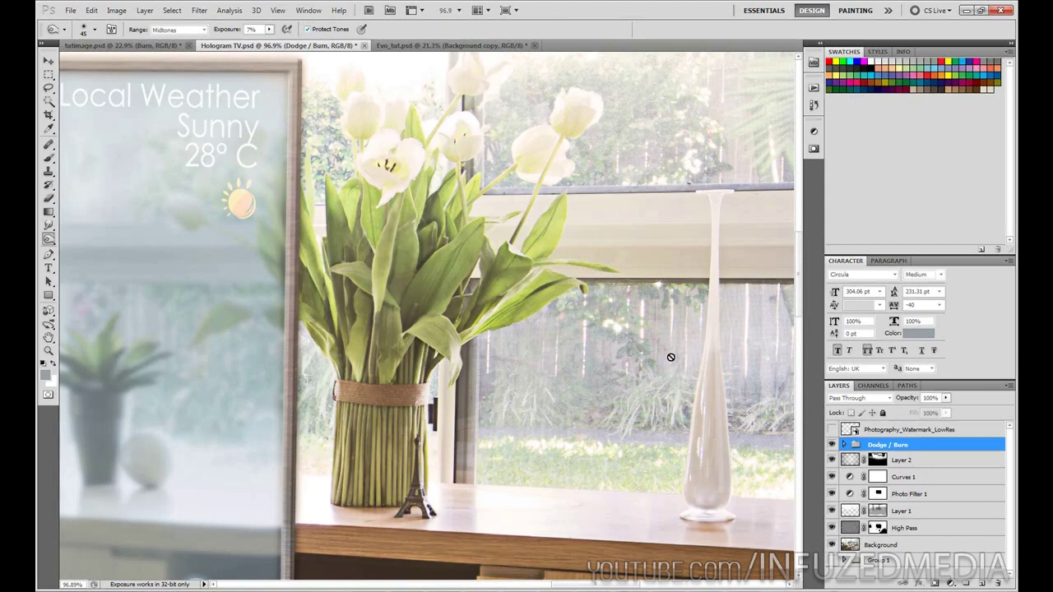
pyautogui.click(833, 444)
pyautogui.click(833, 444)
pyautogui.click(833, 444)
pyautogui.click(833, 444)
pyautogui.click(833, 444)
pyautogui.click(833, 445)
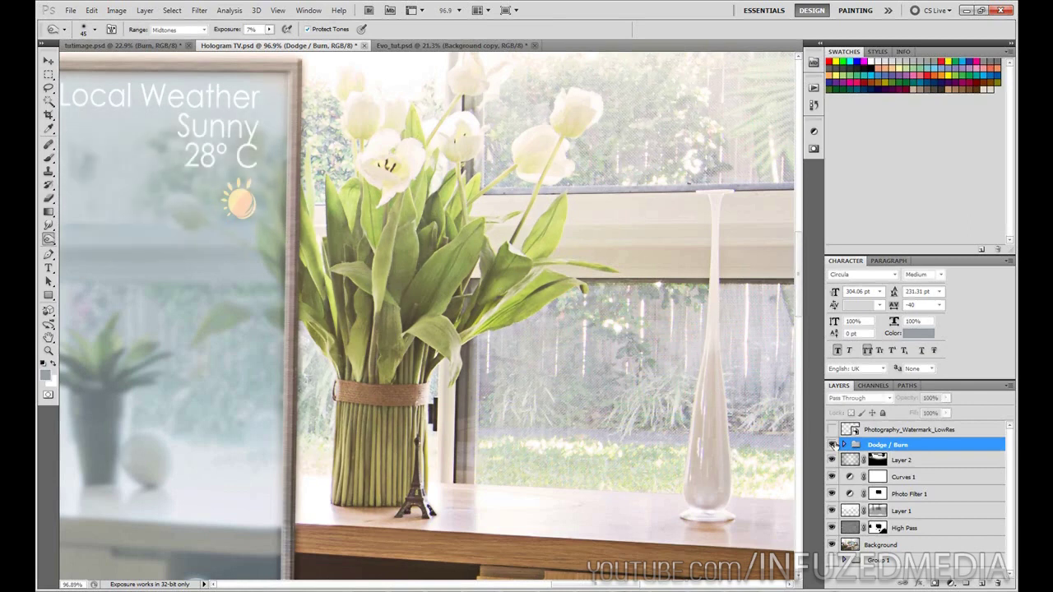
pyautogui.hotkey('ctrl', '0')
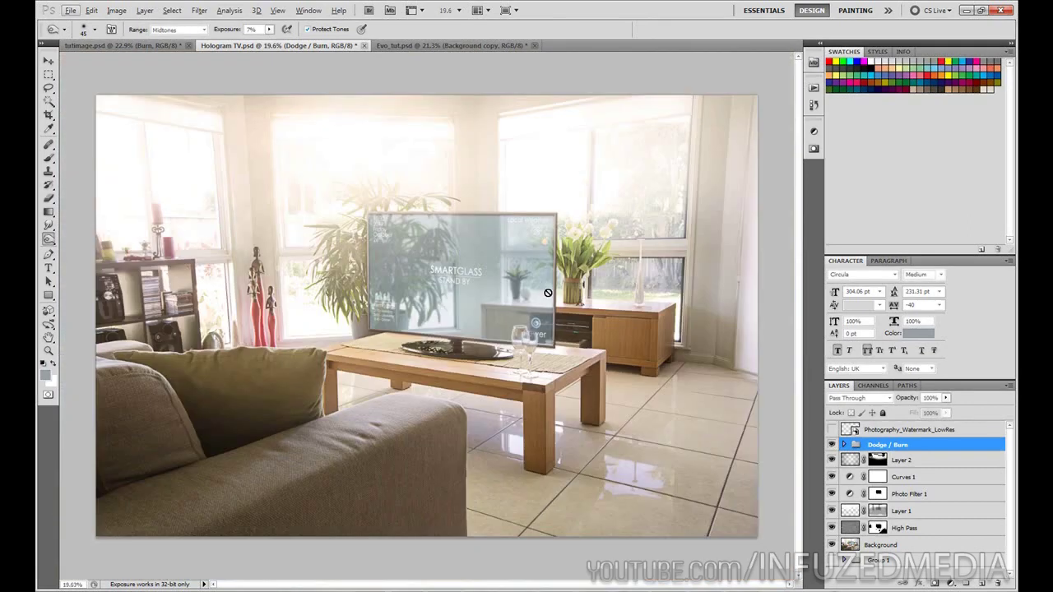
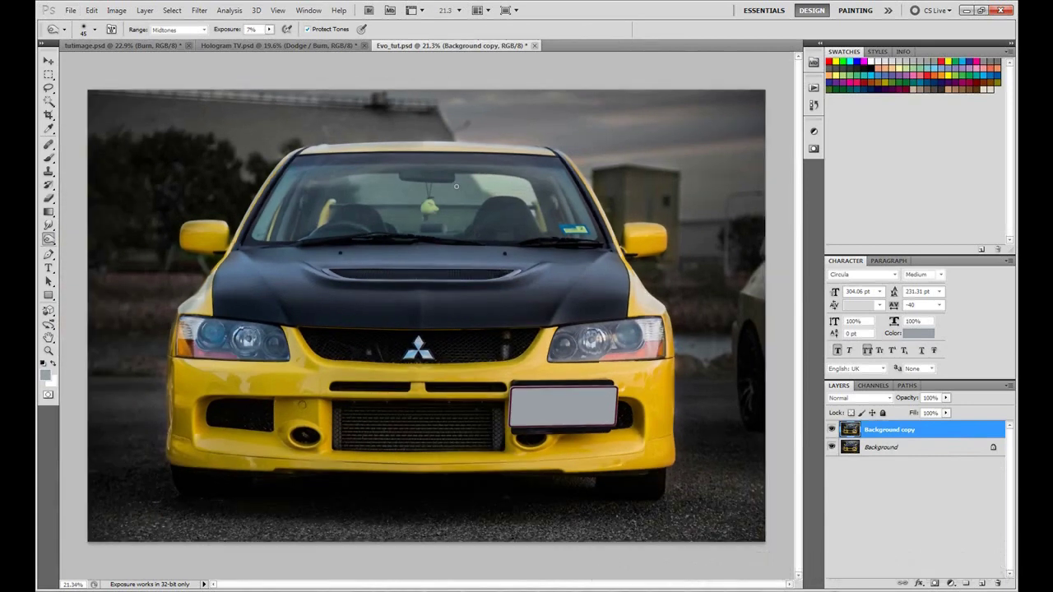
# Step: In Evo_tut.psd, create a new layer named Dodge in Overlay mode, filled with the Overlay-neutral 50% gray
pyautogui.click(149, 15)
pyautogui.moveTo(152, 21)
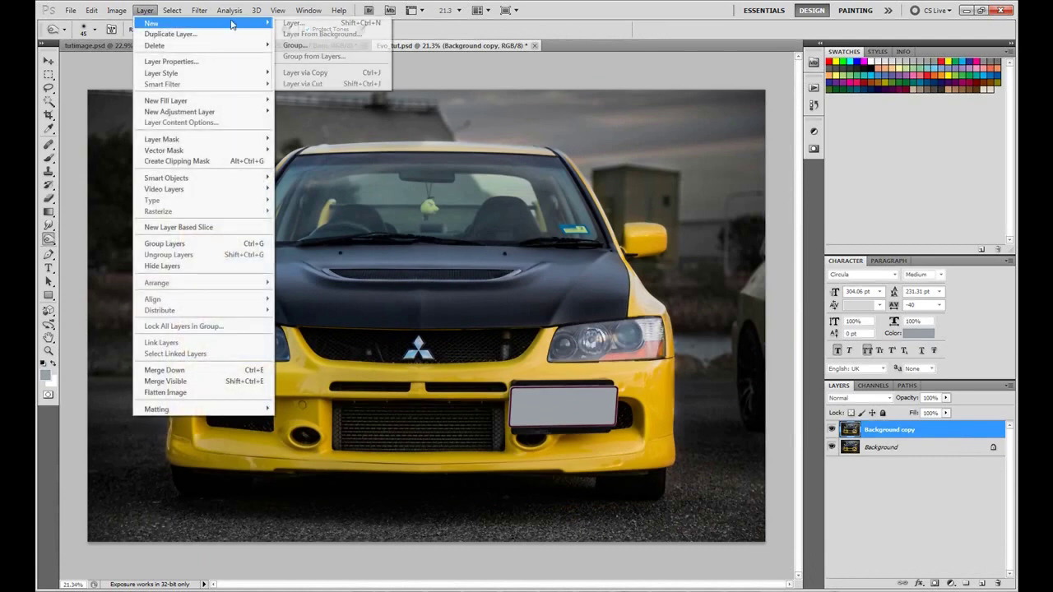
pyautogui.click(284, 22)
pyautogui.write('Dod')
pyautogui.click(461, 239)
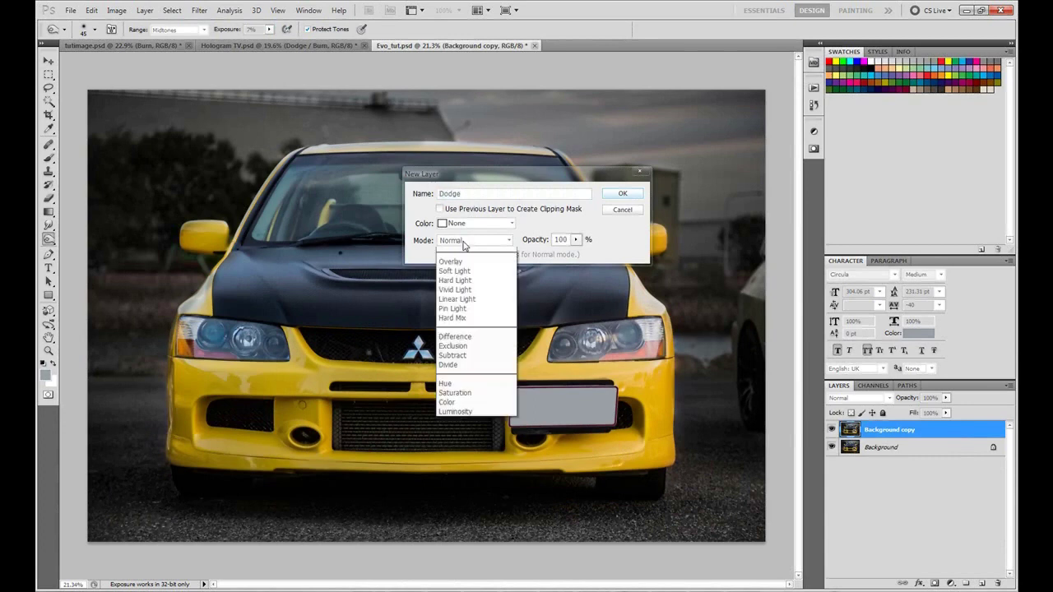
pyautogui.click(459, 398)
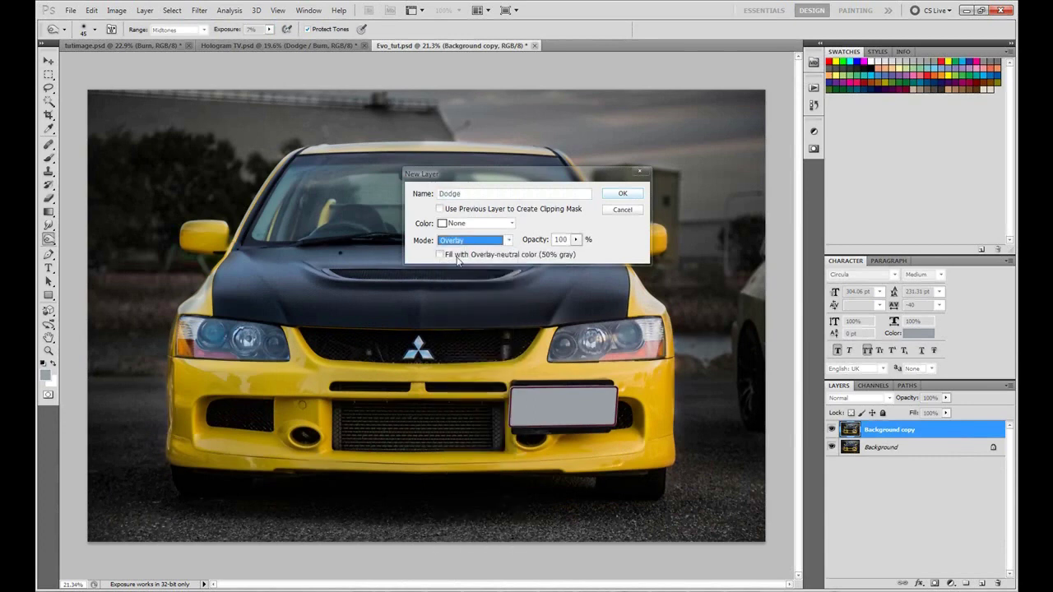
pyautogui.click(469, 255)
pyautogui.click(623, 194)
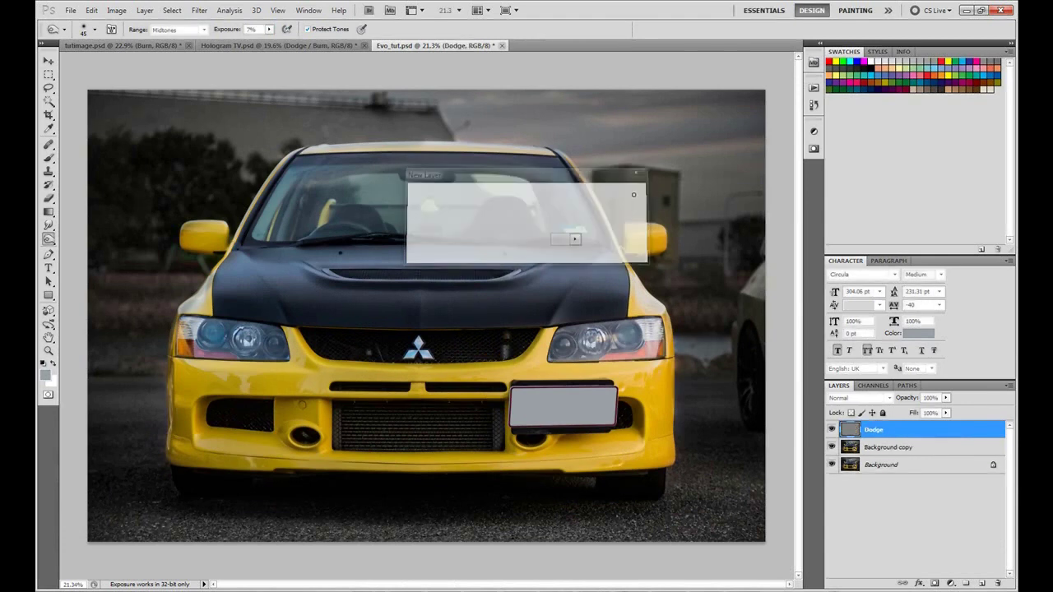
# Step: Duplicate the Dodge layer and rename the copy Burn
pyautogui.hotkey('ctrl', 'j')
pyautogui.doubleClick(878, 429)
pyautogui.write('Burn')
pyautogui.press('Return')
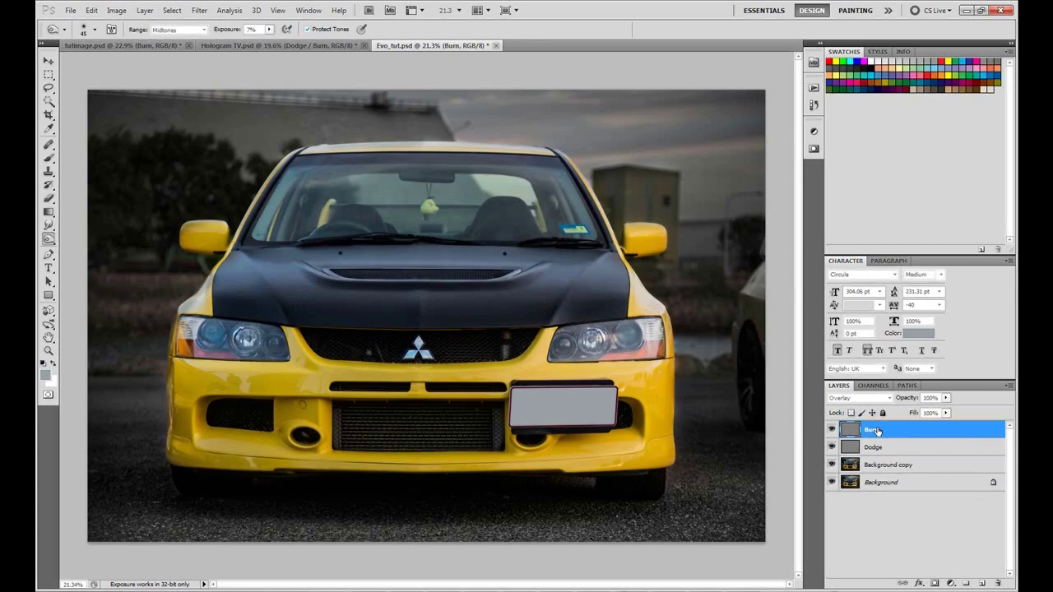
# Step: Hide the Burn layer, select the Dodge layer and lighten the hood above the vent with the Dodge tool at brush size 50
pyautogui.click(830, 430)
pyautogui.click(873, 447)
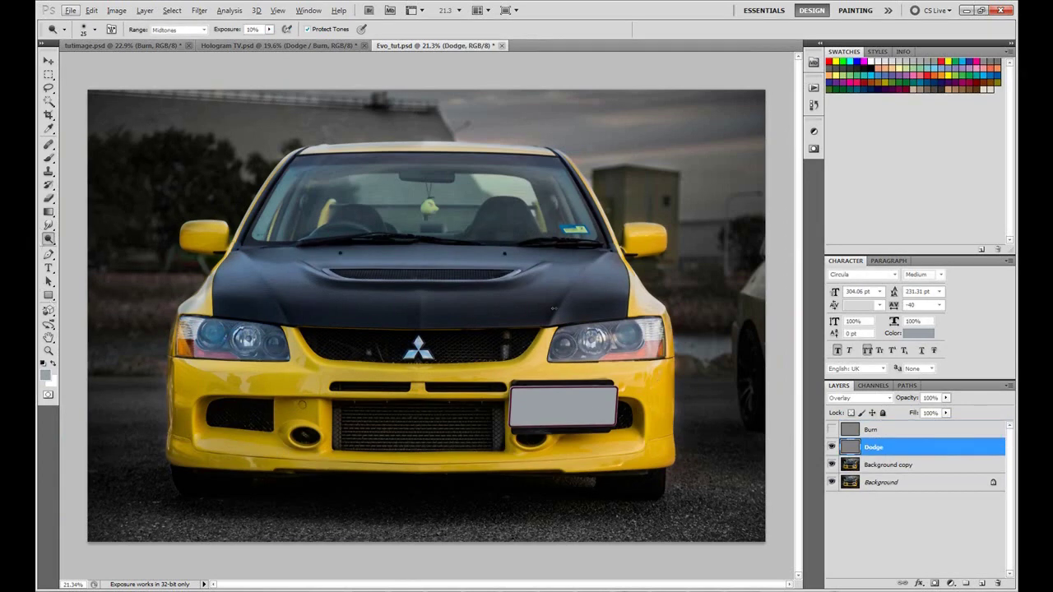
pyautogui.scroll(4, 549, 304)
pyautogui.moveTo(643, 313); pyautogui.dragTo(500, 358)
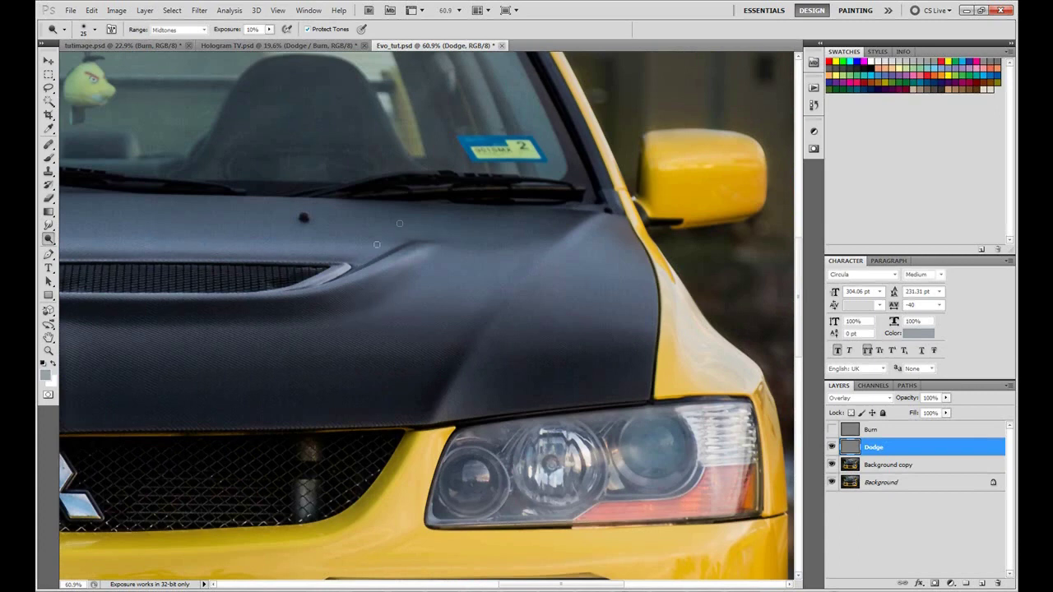
pyautogui.press(']')
pyautogui.press(']')
pyautogui.press(']')
pyautogui.press(']')
pyautogui.press(']')
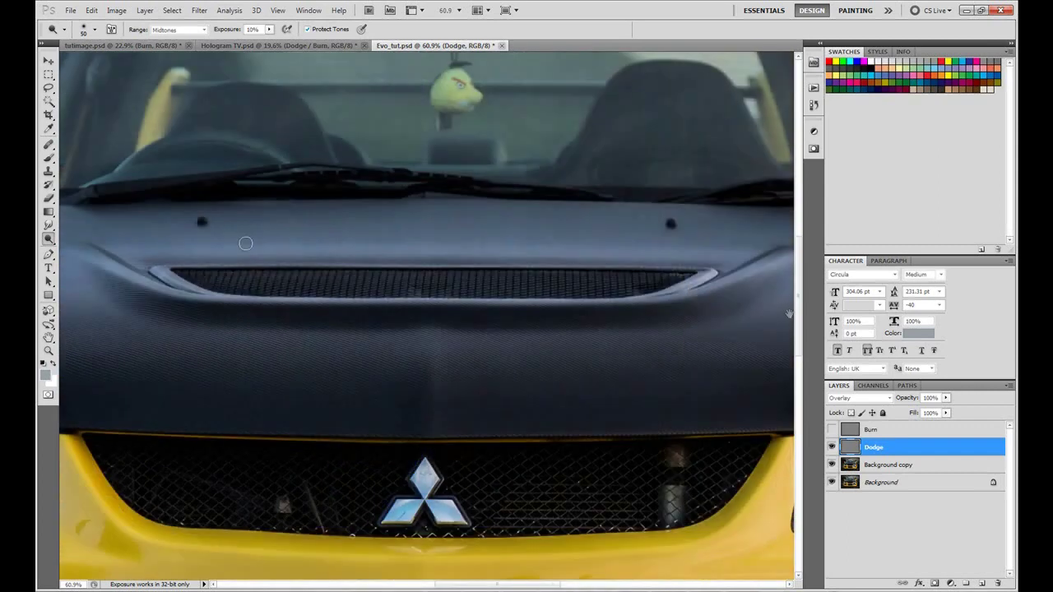
pyautogui.moveTo(122, 248); pyautogui.dragTo(712, 246)
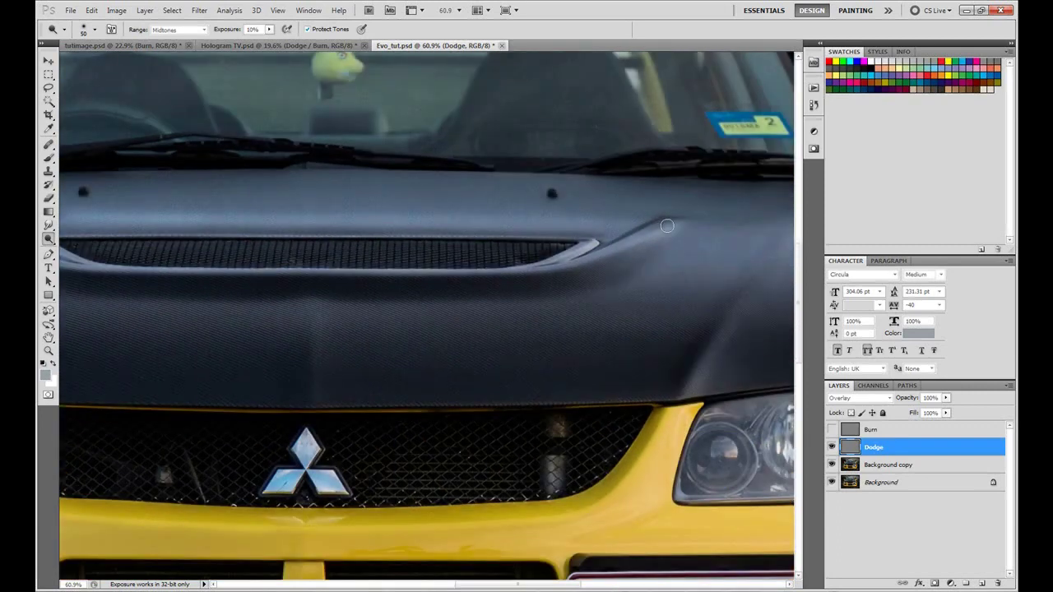
# Step: Dodge the highlights along the raised ridges and rim at both ends of the hood vent with brush size 40
pyautogui.moveTo(677, 225)
pyautogui.mouseDown()
pyautogui.moveTo(526, 273)
pyautogui.moveTo(667, 242)
pyautogui.mouseUp()
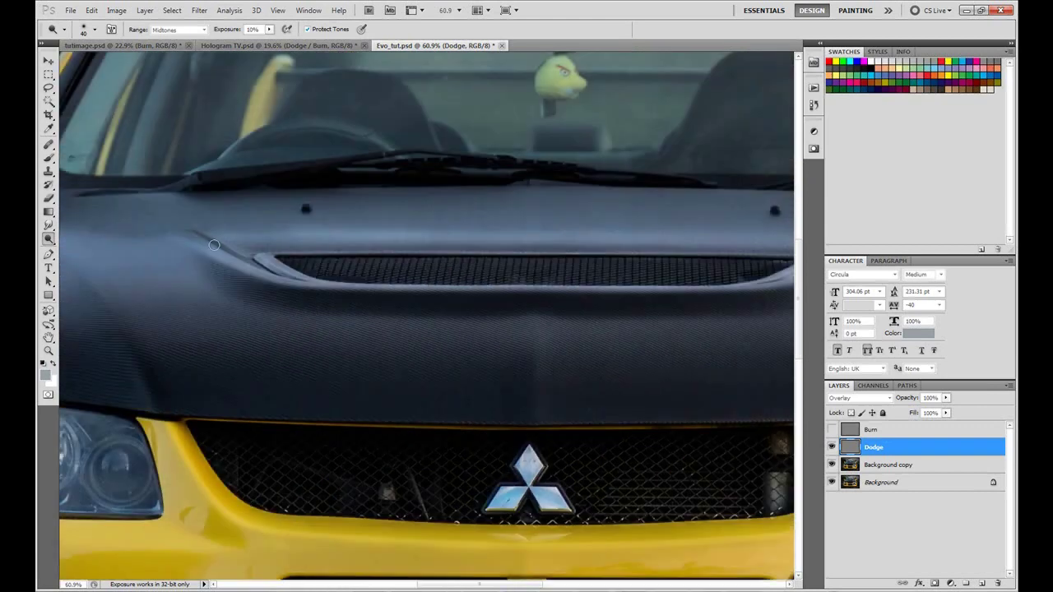
pyautogui.moveTo(199, 239)
pyautogui.mouseDown()
pyautogui.moveTo(244, 260)
pyautogui.moveTo(190, 237)
pyautogui.moveTo(287, 281)
pyautogui.moveTo(316, 281)
pyautogui.moveTo(292, 279)
pyautogui.moveTo(305, 285)
pyautogui.moveTo(784, 282)
pyautogui.moveTo(548, 340)
pyautogui.moveTo(591, 324)
pyautogui.mouseUp()
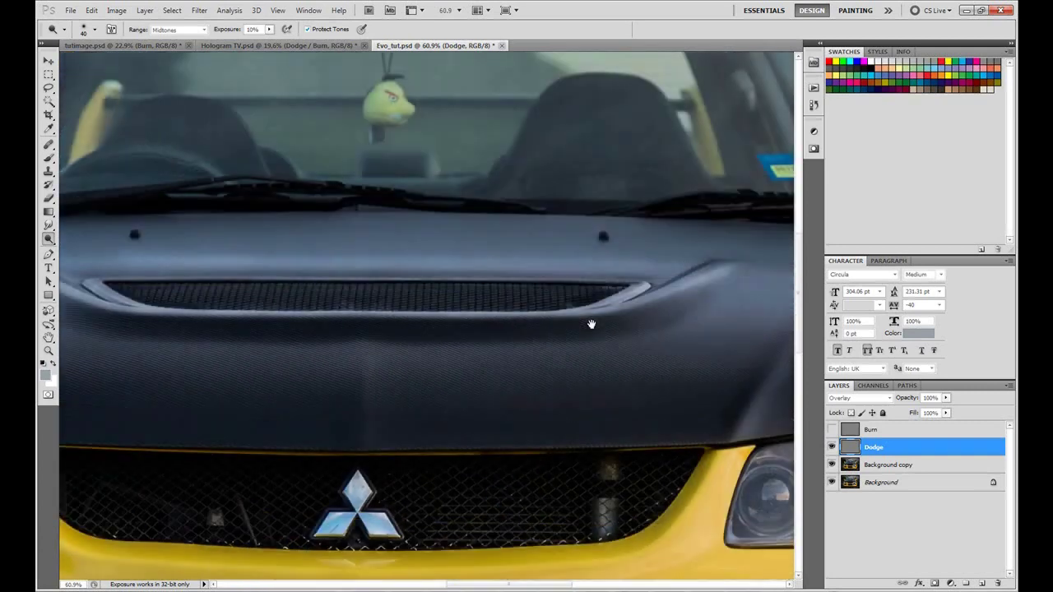
pyautogui.moveTo(613, 288); pyautogui.dragTo(646, 281)
# Step: Dodge the hood's center crease with brush size 60 and its outer contours beside the mirror with brush size 50
pyautogui.press(']')
pyautogui.press(']')
pyautogui.press(']')
pyautogui.press(']')
pyautogui.press('space')
pyautogui.moveTo(390, 371); pyautogui.dragTo(519, 369)
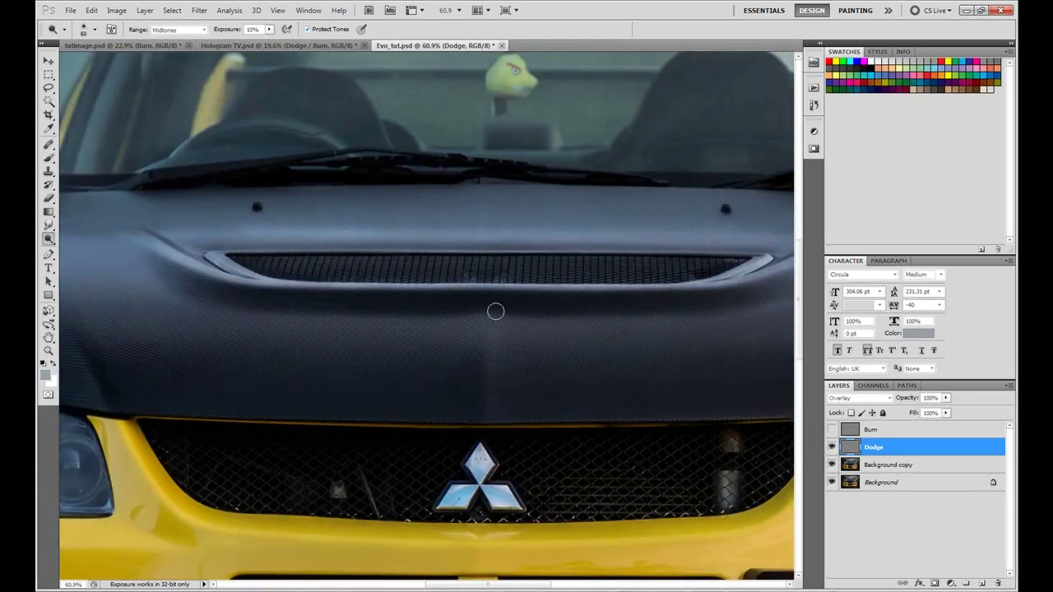
pyautogui.moveTo(235, 310); pyautogui.dragTo(576, 381)
pyautogui.press('[')
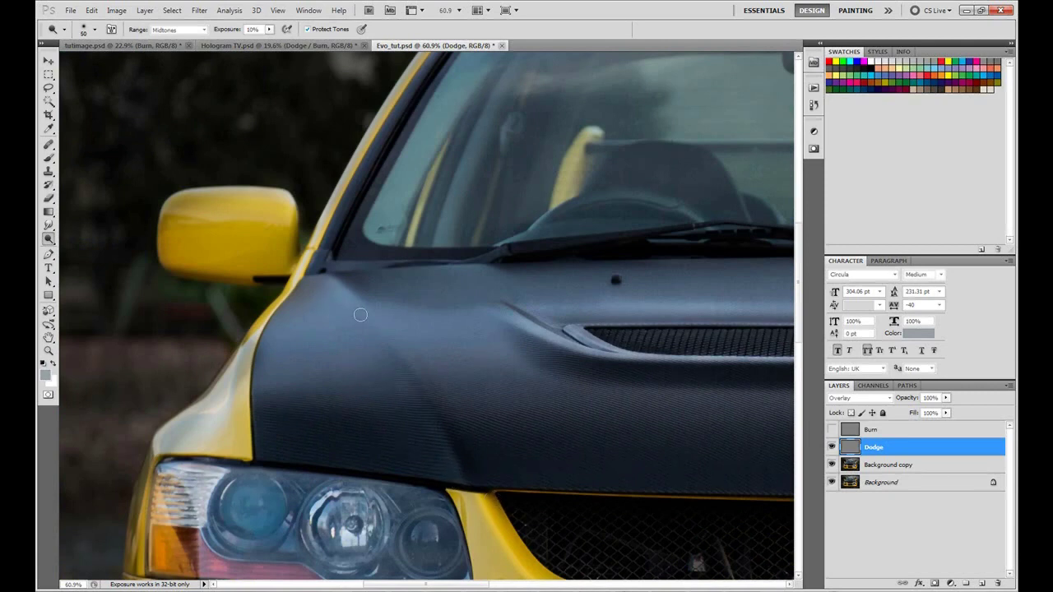
pyautogui.moveTo(390, 447); pyautogui.dragTo(304, 313)
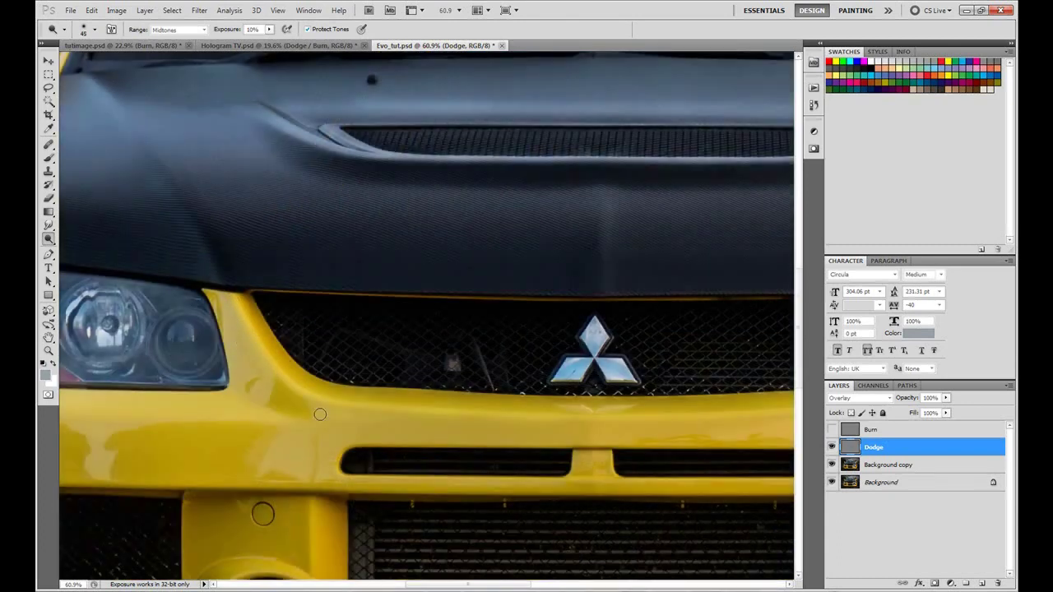
# Step: Dodge the highlights on the yellow front bumper and the side mirror with brush size 45
pyautogui.moveTo(359, 415); pyautogui.dragTo(315, 295)
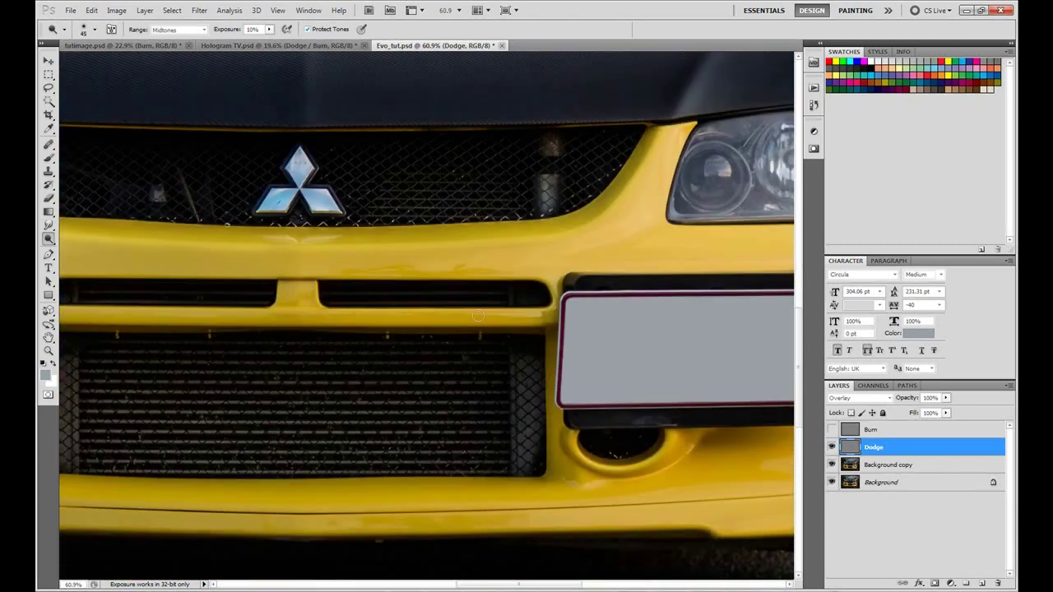
pyautogui.moveTo(600, 346); pyautogui.dragTo(214, 339)
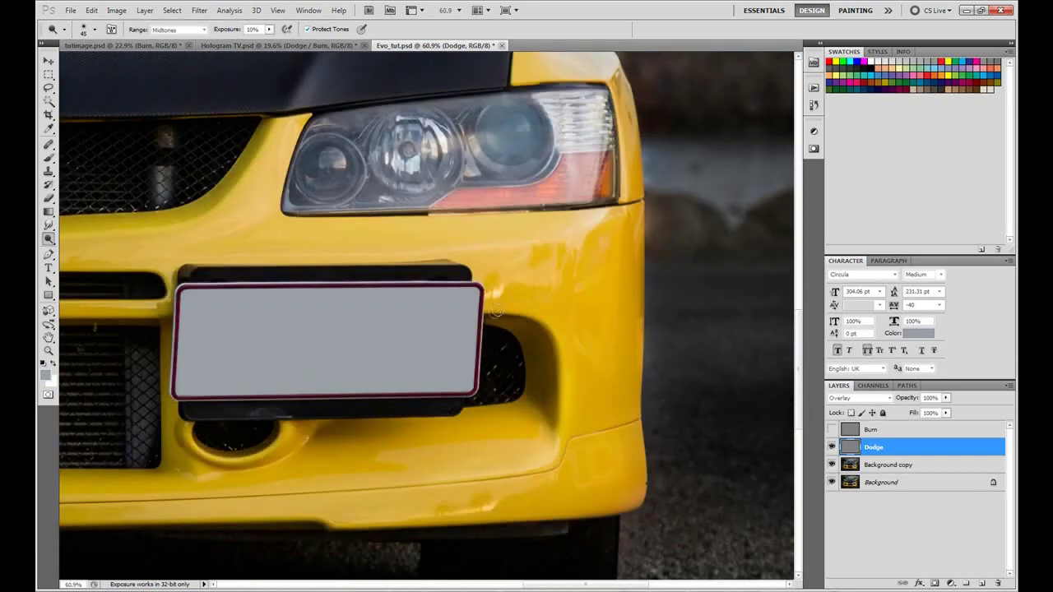
pyautogui.scroll(-5, 505, 304)
pyautogui.moveTo(499, 178); pyautogui.dragTo(486, 479)
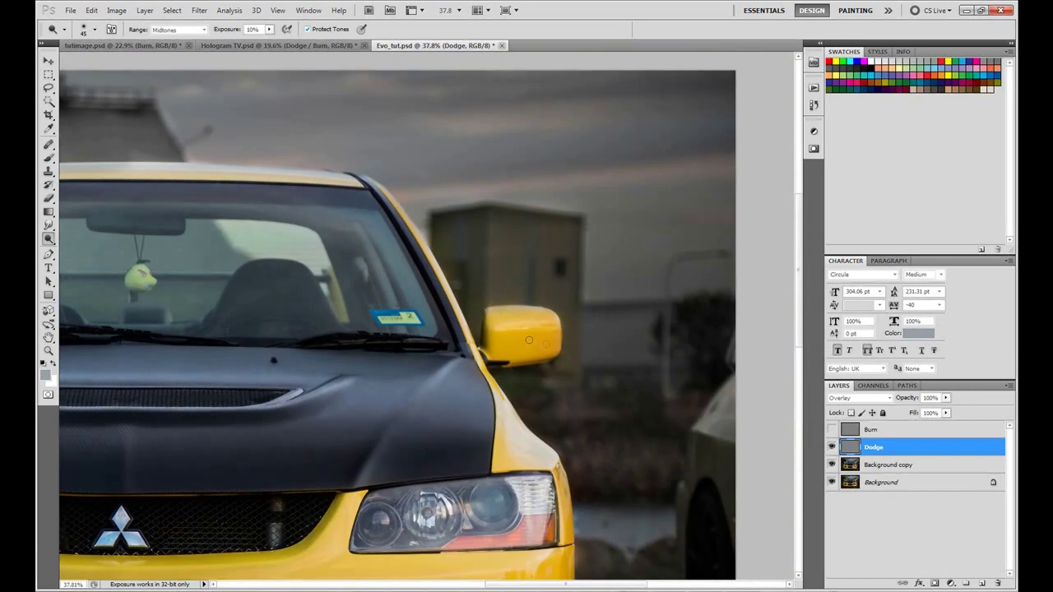
# Step: Show and select the Burn layer and switch to the Burn tool for darkening the hood
pyautogui.scroll(-2, 529, 340)
pyautogui.click(844, 434)
pyautogui.click(831, 430)
pyautogui.moveTo(48, 238); pyautogui.dragTo(82, 247)
pyautogui.scroll(2, 211, 407)
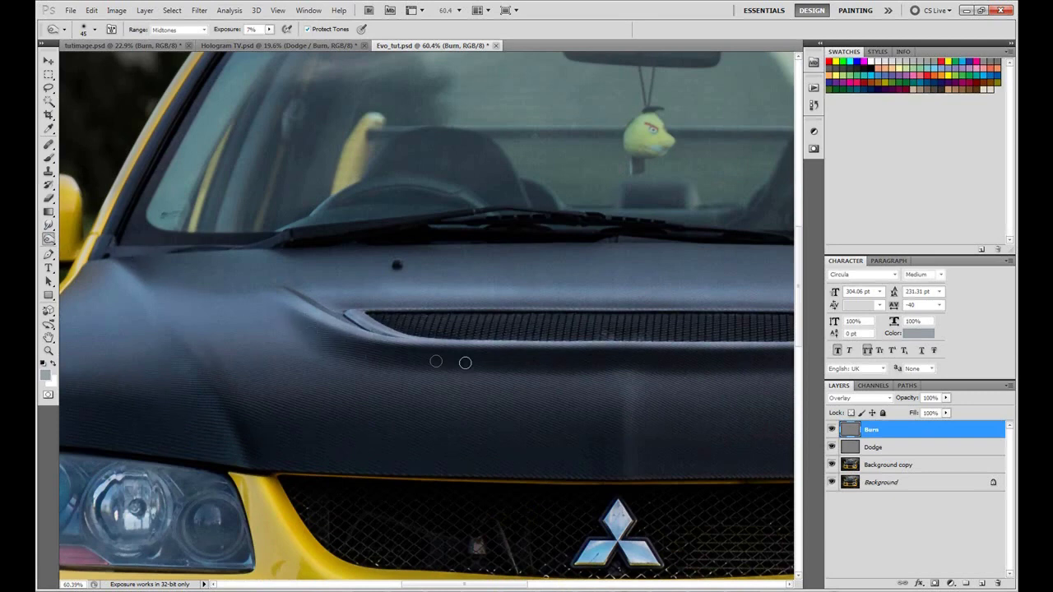
# Step: Burn the shadows below the hood vent and beside the hood's creases with brush size 45 and 7% exposure on midtones
pyautogui.press('space')
pyautogui.moveTo(756, 381); pyautogui.dragTo(428, 382)
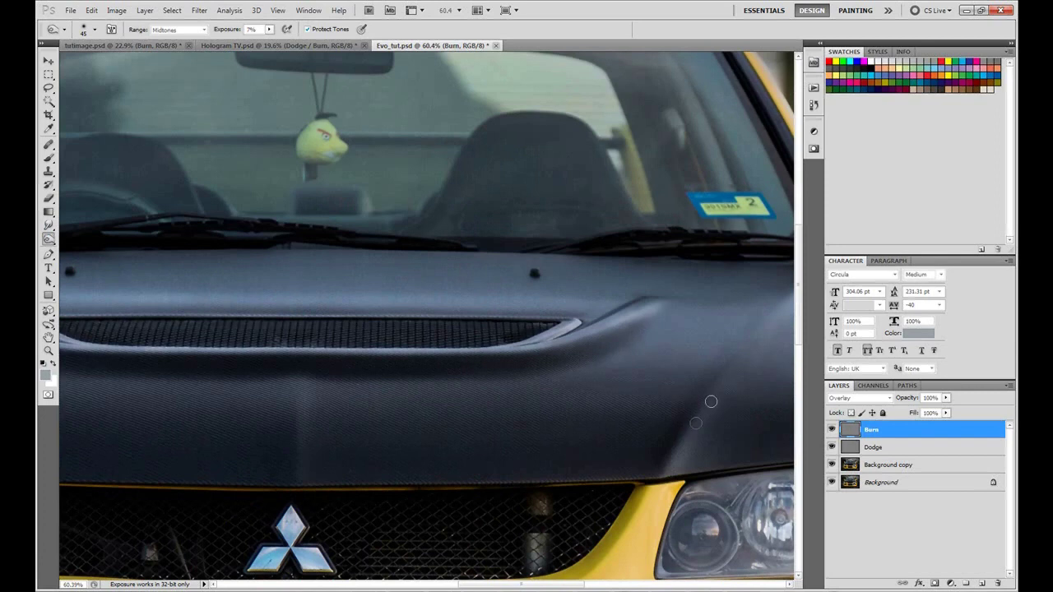
pyautogui.moveTo(711, 401); pyautogui.dragTo(461, 425)
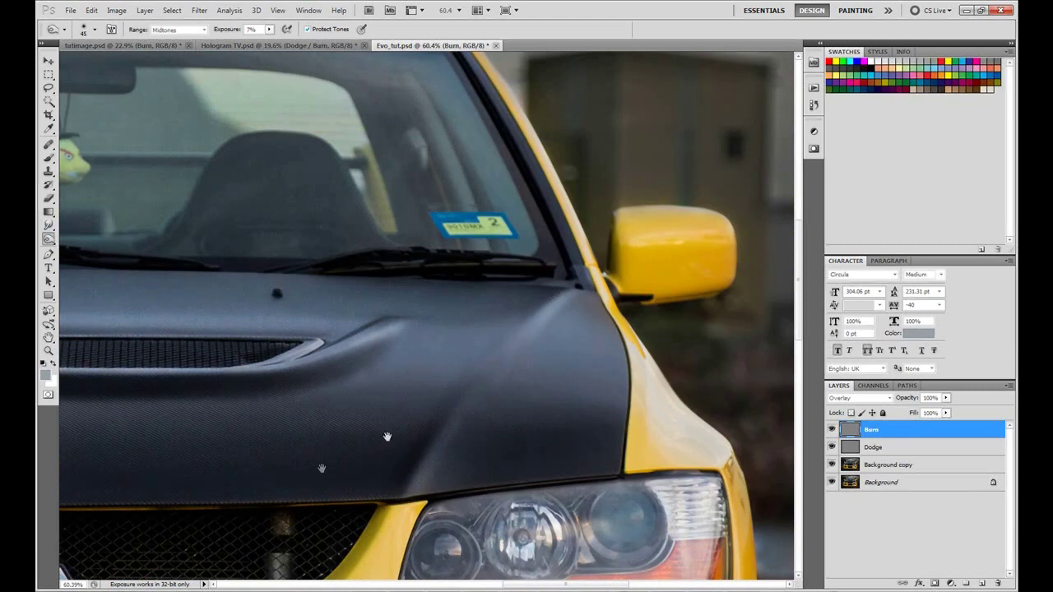
pyautogui.moveTo(386, 436); pyautogui.dragTo(649, 317)
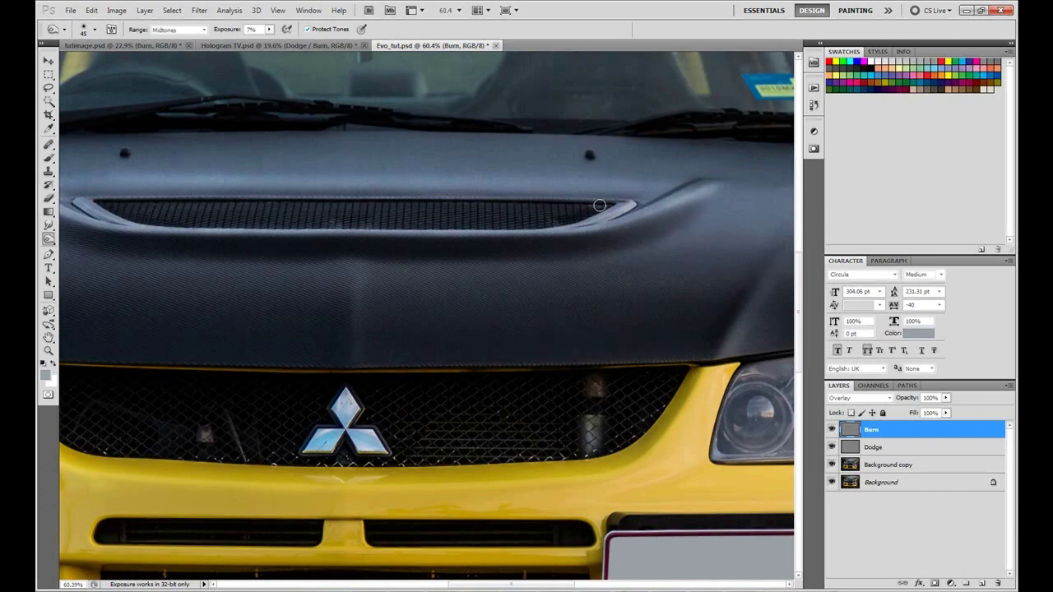
pyautogui.moveTo(436, 424); pyautogui.dragTo(566, 238)
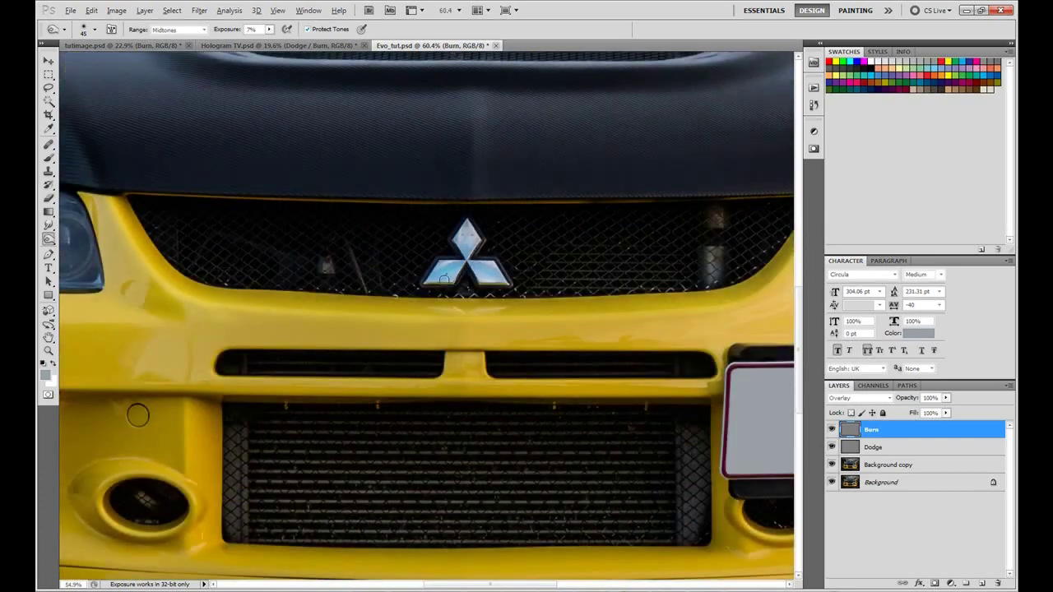
pyautogui.scroll(-3, 451, 281)
pyautogui.scroll(-1, 471, 148)
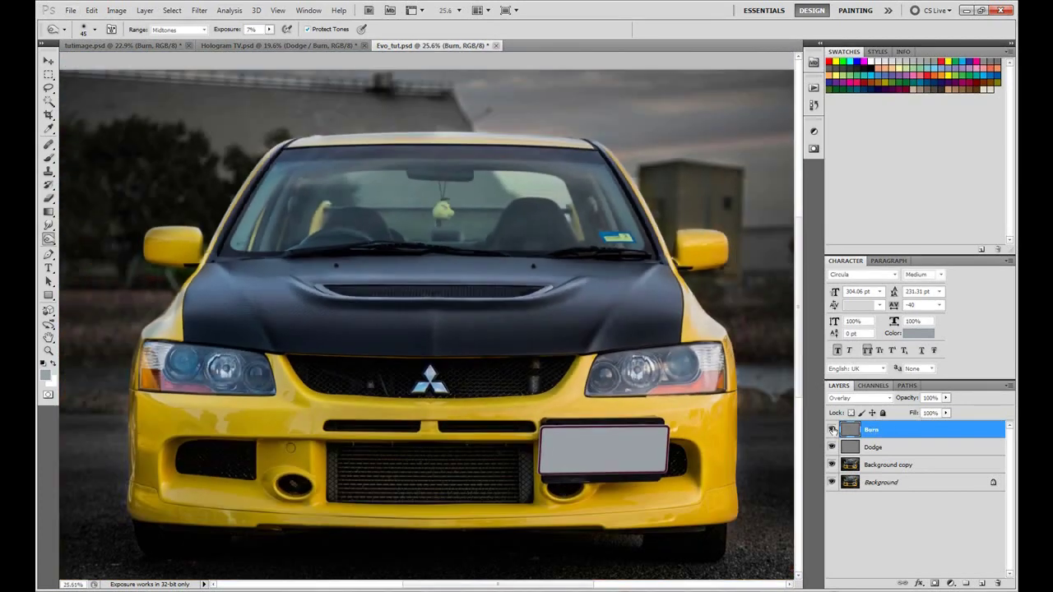
# Step: Compare the car with the Burn layer hidden and shown, and examine the whole photo with the Rectangular Marquee tool active
pyautogui.click(832, 430)
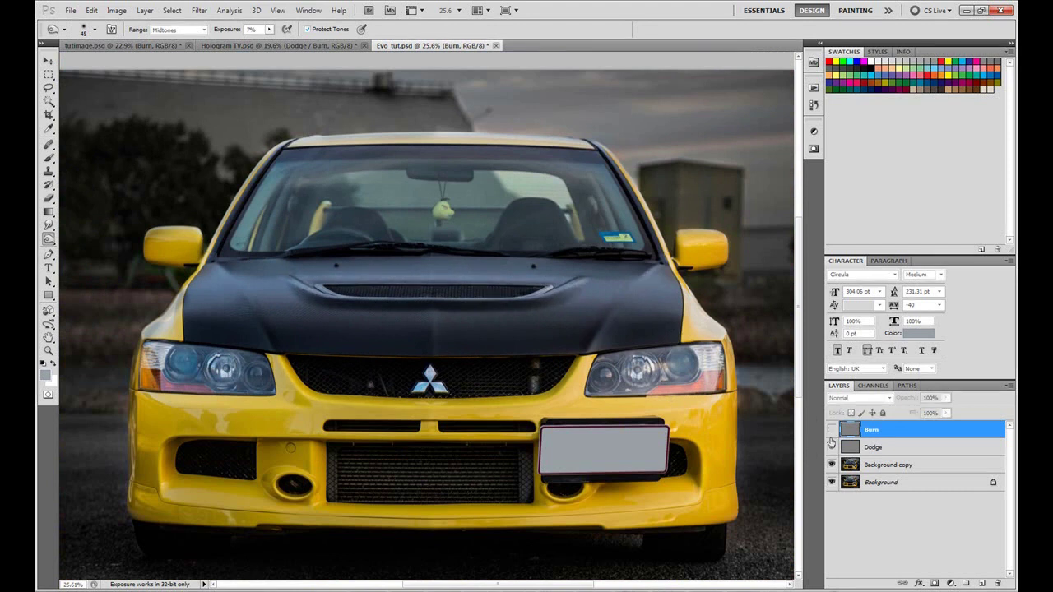
pyautogui.click(832, 429)
pyautogui.click(49, 75)
pyautogui.scroll(-2, 158, 100)
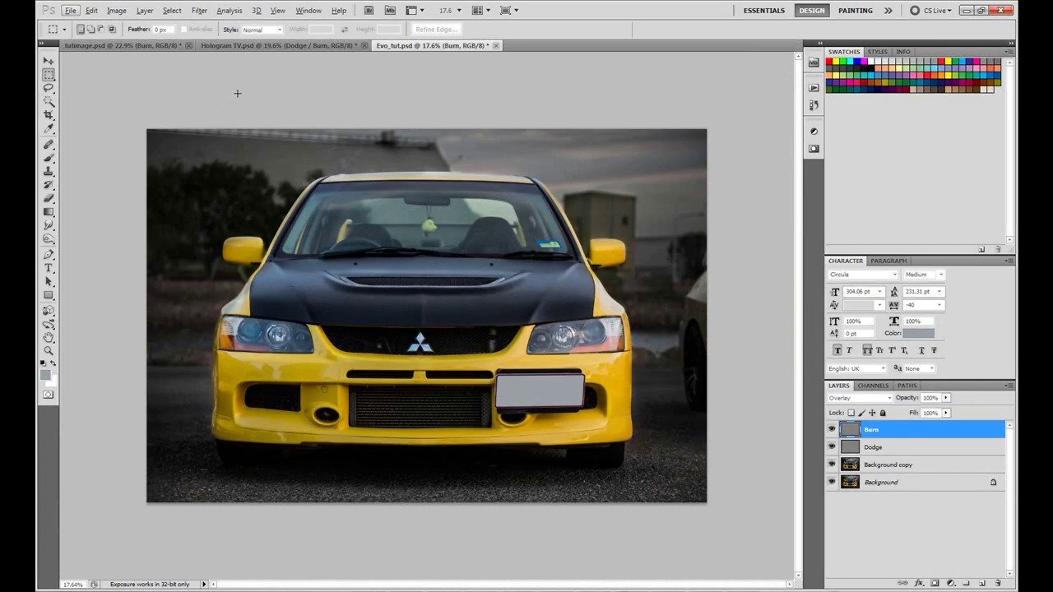
pyautogui.rightClick(133, 51)
pyautogui.click(364, 89)
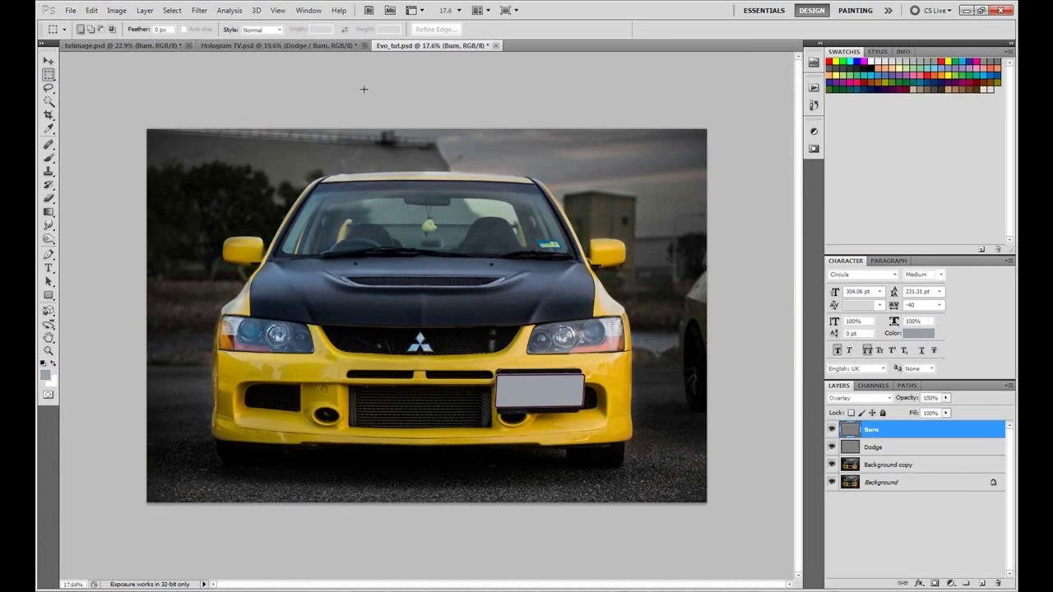